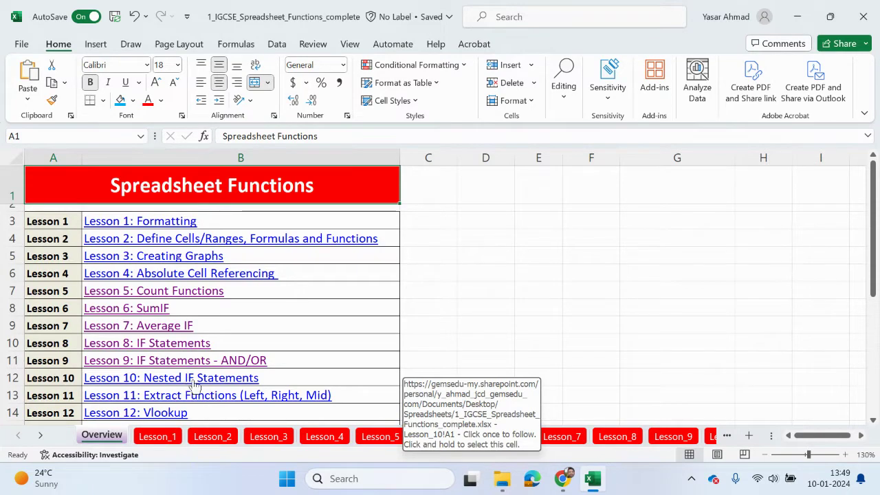
# Open the Lesson 10: Nested IF Statements sheet from the overview and look over its taxi and goal bonus tasks
pyautogui.click(190, 379)
pyautogui.scroll(-4, 207, 373)
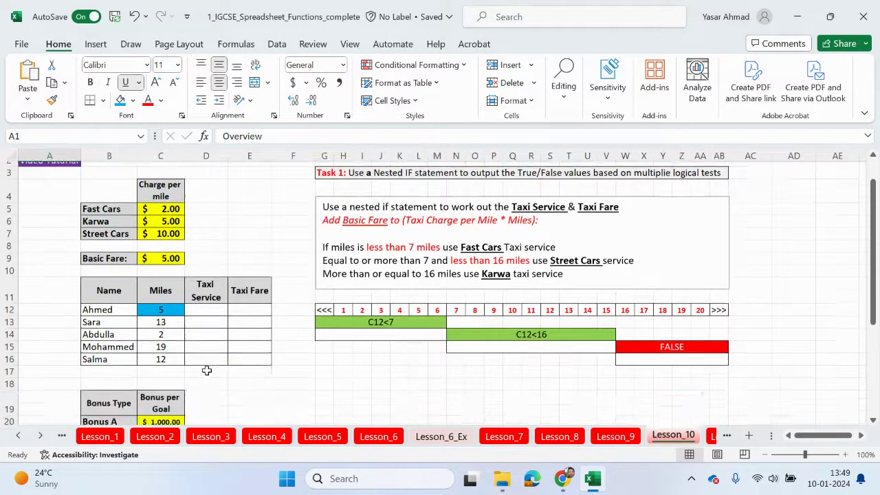
pyautogui.click(347, 312)
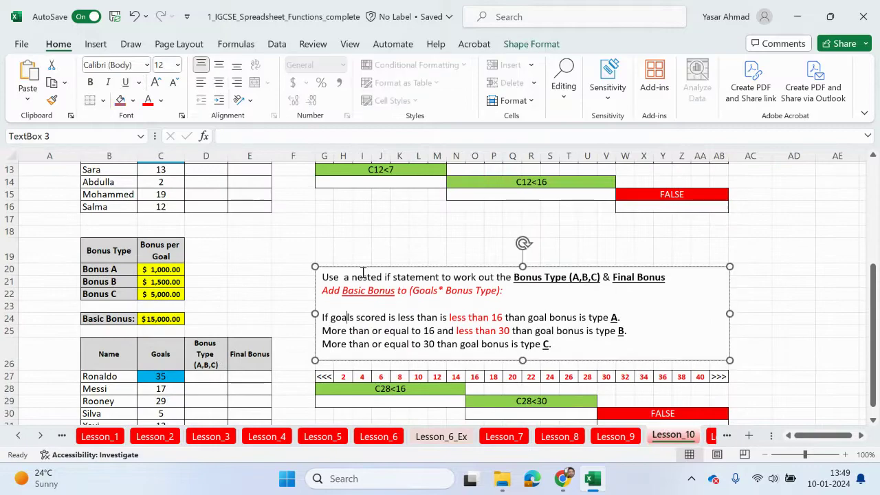
pyautogui.scroll(4, 306, 229)
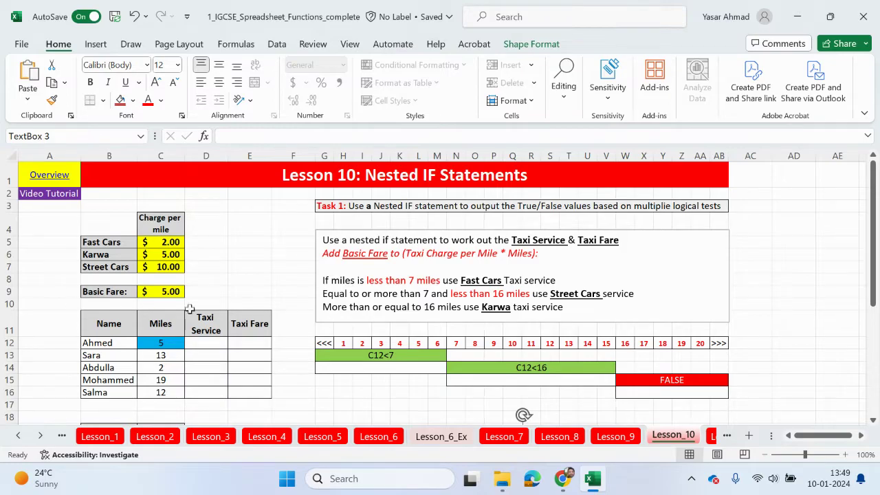
# Change the currency of the charges per mile in C5:C7 and the basic fare in C9 to £ English (United Kingdom)
pyautogui.moveTo(102, 242); pyautogui.dragTo(103, 267)
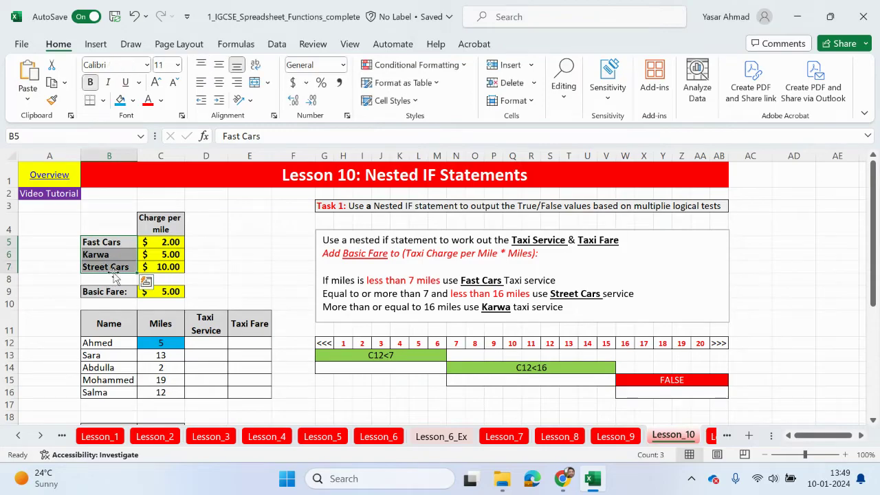
pyautogui.moveTo(170, 242); pyautogui.dragTo(169, 266)
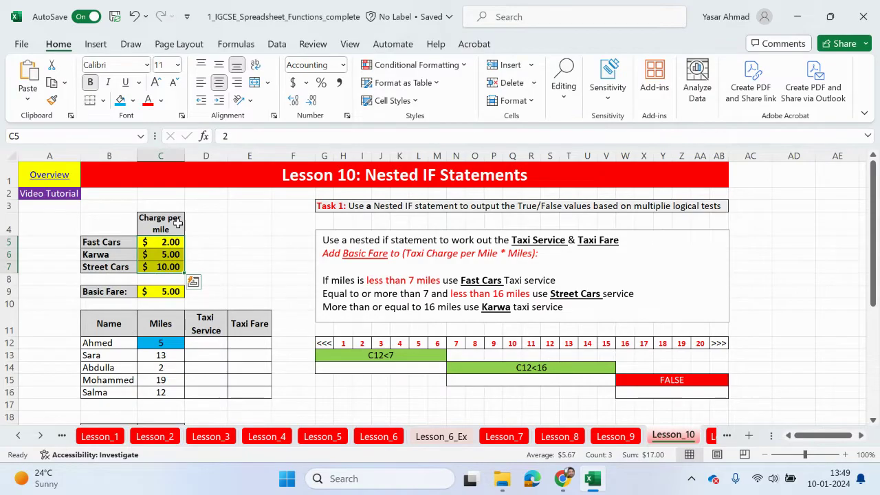
pyautogui.click(306, 82)
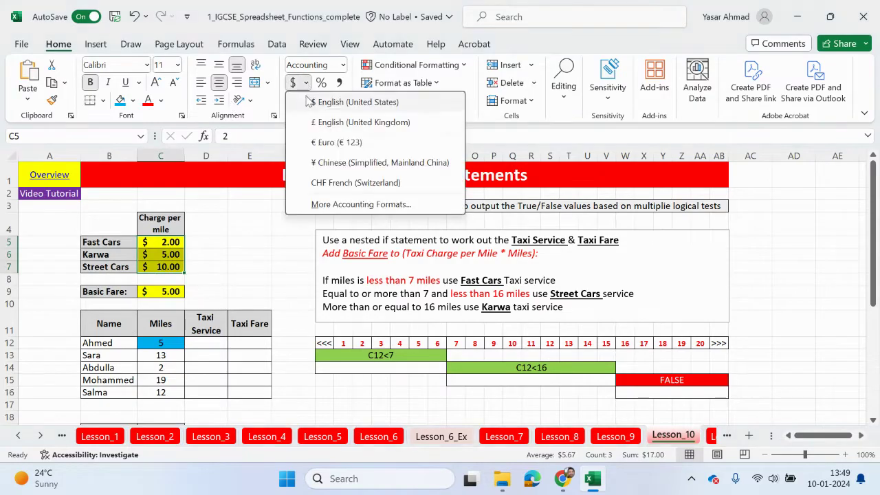
pyautogui.click(335, 124)
pyautogui.click(172, 291)
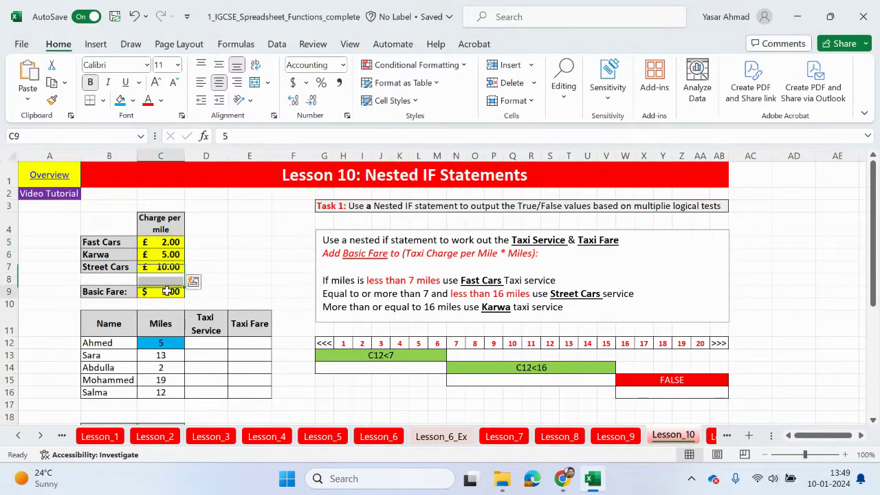
pyautogui.click(306, 83)
pyautogui.click(323, 125)
pyautogui.click(245, 240)
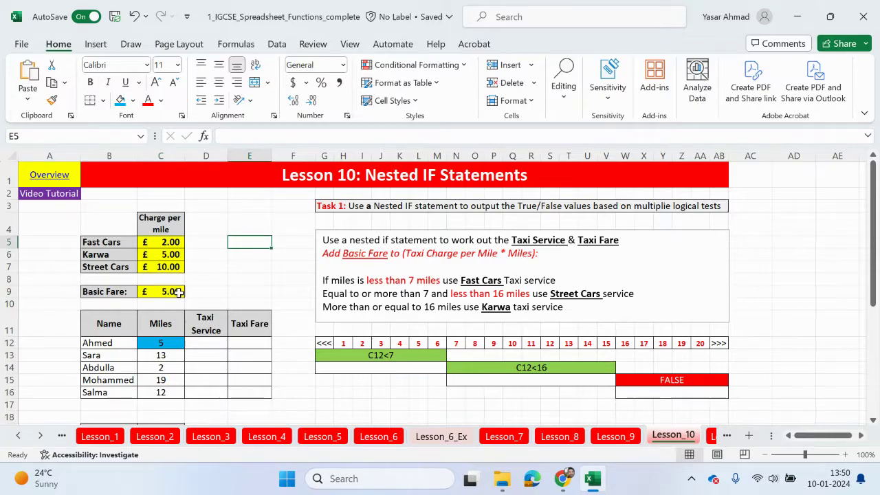
# Examine the taxi fare rule, the miles and charge cells it uses, the empty Taxi Service column and the mileage scale
pyautogui.click(180, 292)
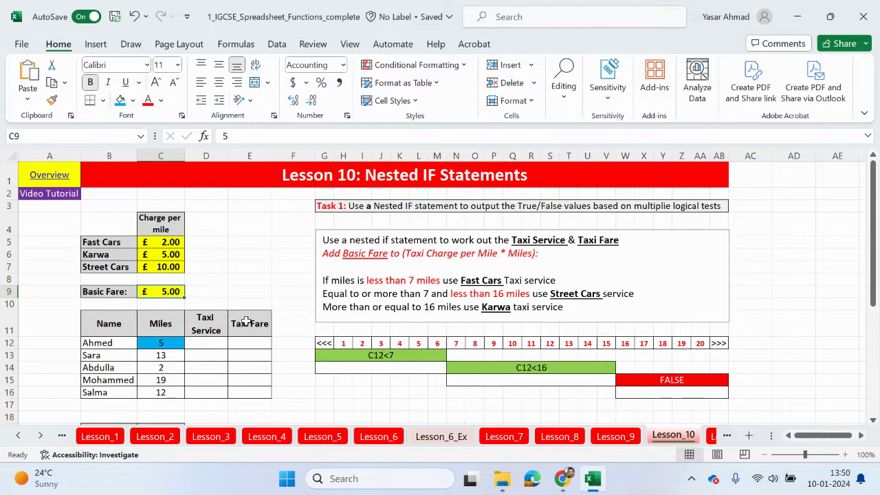
pyautogui.moveTo(537, 254); pyautogui.dragTo(404, 253)
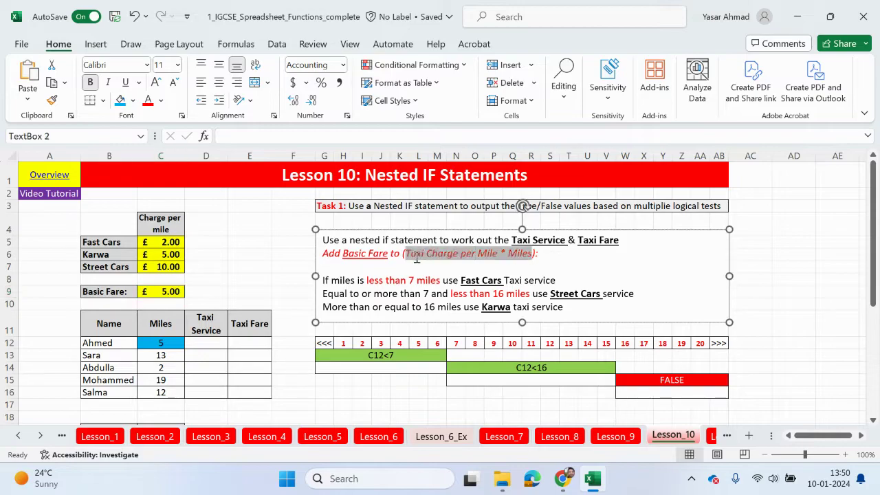
pyautogui.click(159, 341)
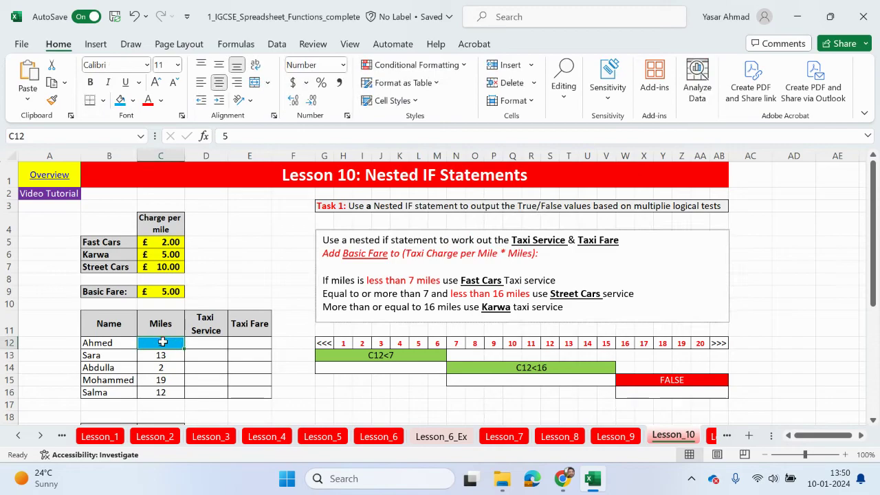
pyautogui.click(169, 242)
pyautogui.click(175, 293)
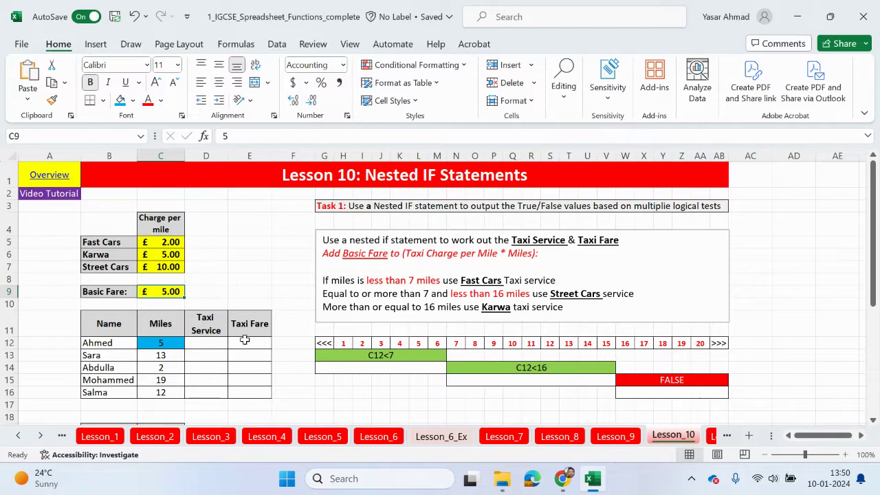
pyautogui.moveTo(209, 344); pyautogui.dragTo(210, 395)
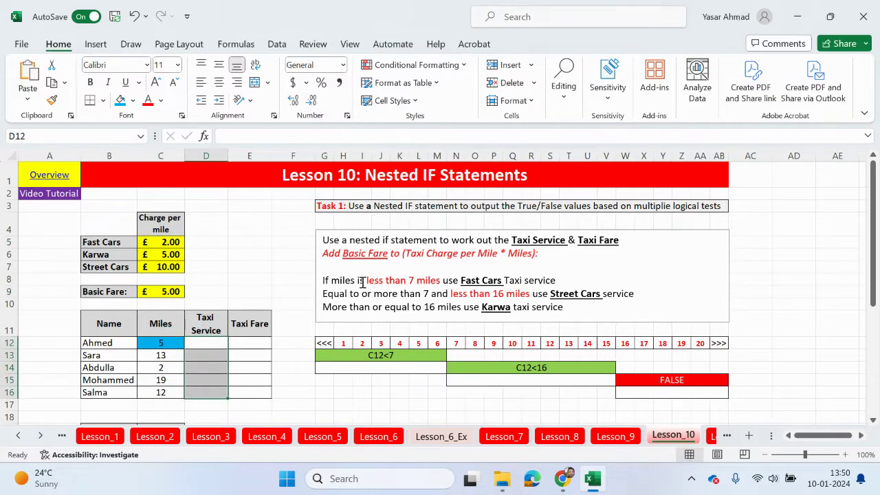
pyautogui.moveTo(459, 280); pyautogui.dragTo(524, 280)
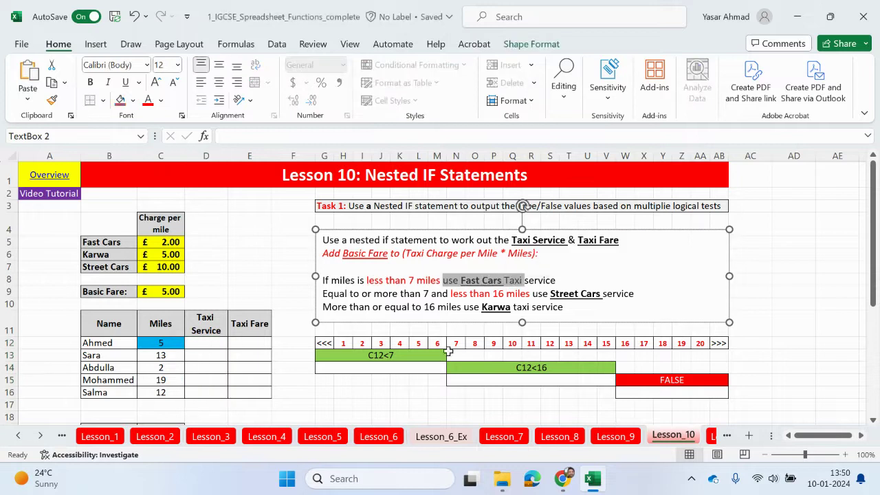
pyautogui.moveTo(322, 343); pyautogui.dragTo(712, 379)
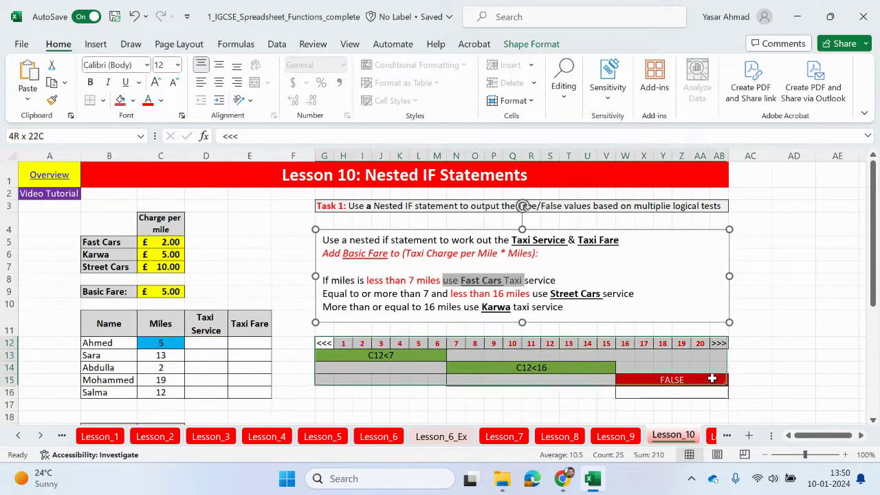
# Enter Fast Cars in the merged cell below C12<7, under miles 1 to 6 of the mileage scale
pyautogui.moveTo(456, 346); pyautogui.dragTo(324, 343)
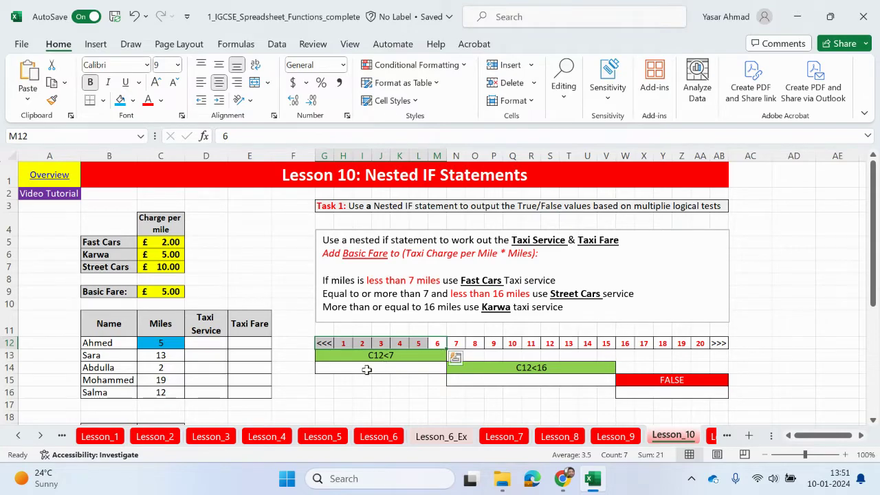
pyautogui.doubleClick(365, 367)
pyautogui.write('Fast Carts')
pyautogui.press('BackSpace')
pyautogui.press('BackSpace')
pyautogui.write('s')
pyautogui.click(381, 386)
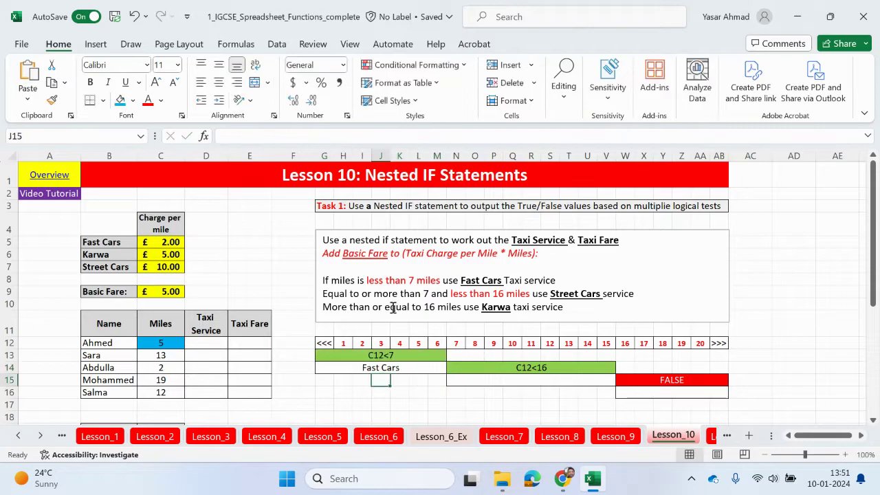
# Review the service rules for under 7 and under 16 miles, and enter Street Cars in the merged cell below C12<16
pyautogui.moveTo(321, 278); pyautogui.dragTo(556, 280)
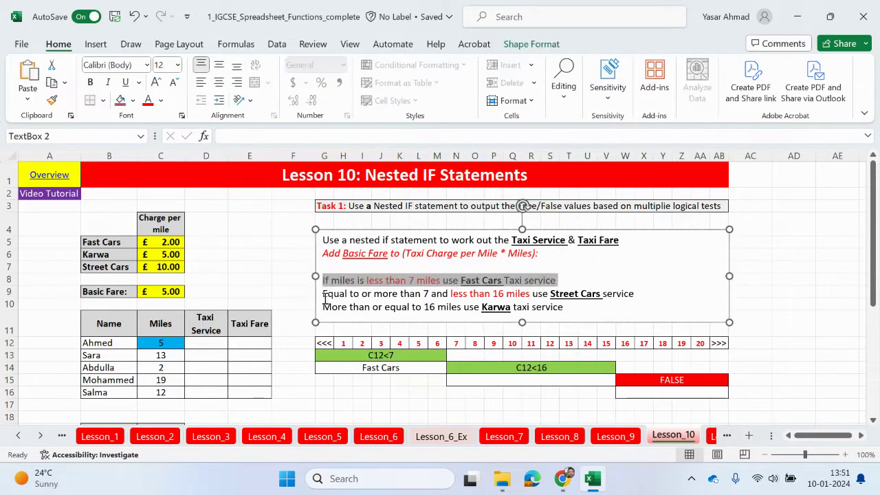
pyautogui.moveTo(326, 295); pyautogui.dragTo(623, 295)
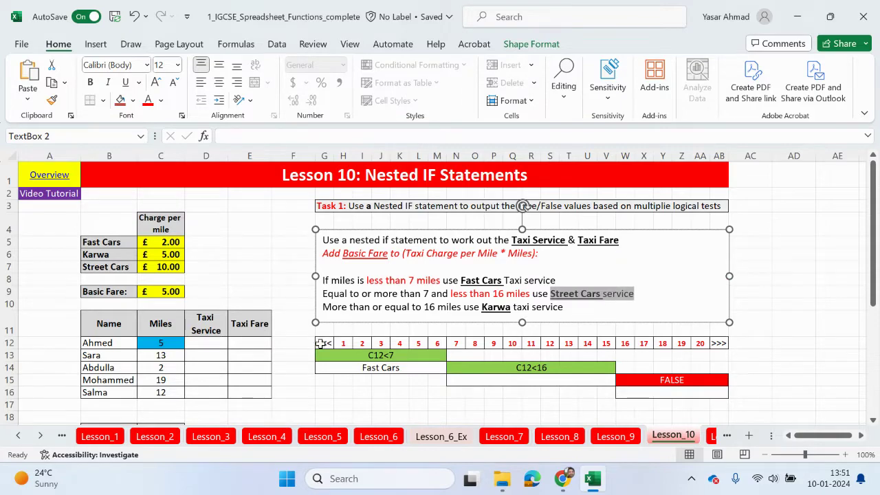
pyautogui.moveTo(327, 340); pyautogui.dragTo(436, 369)
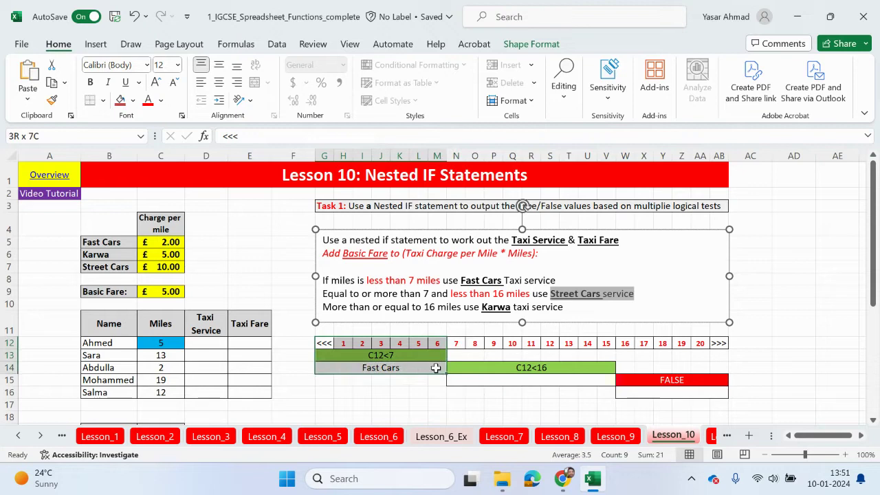
pyautogui.click(456, 346)
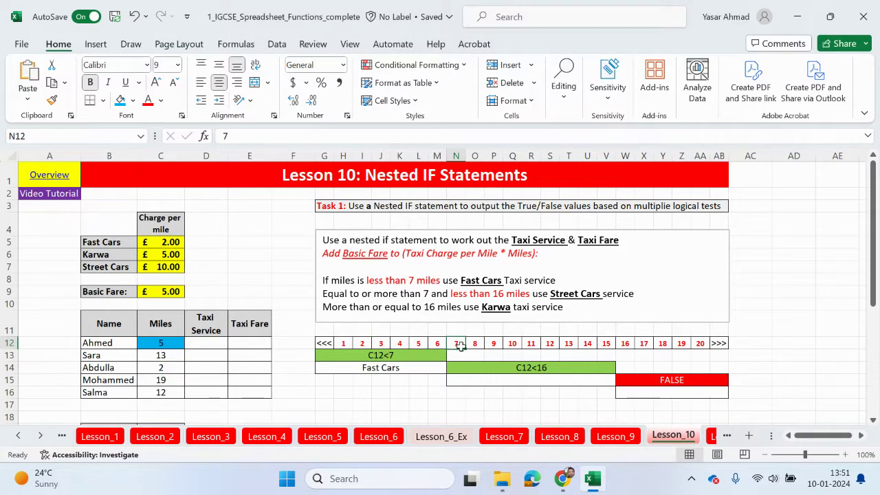
pyautogui.moveTo(451, 294); pyautogui.dragTo(530, 293)
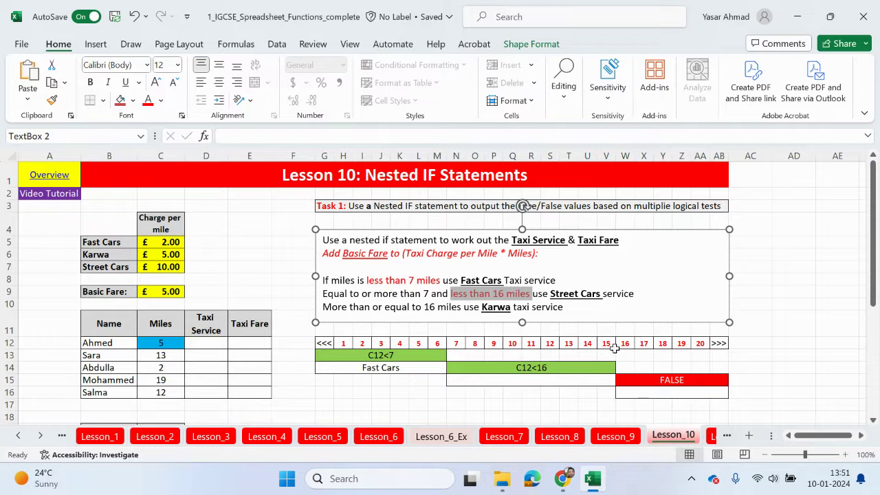
pyautogui.moveTo(606, 343); pyautogui.dragTo(497, 368)
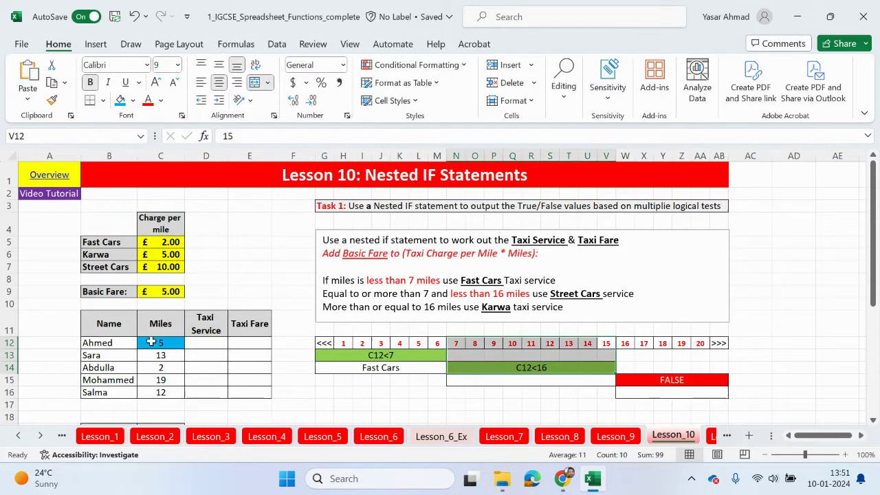
pyautogui.doubleClick(539, 379)
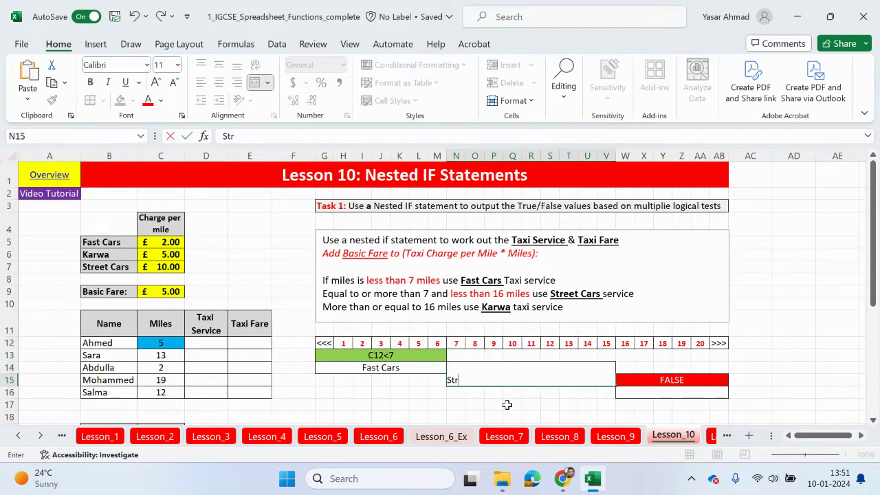
pyautogui.write('Street cardss')
pyautogui.click(479, 379)
pyautogui.press('BackSpace')
pyautogui.write('C')
pyautogui.click(494, 402)
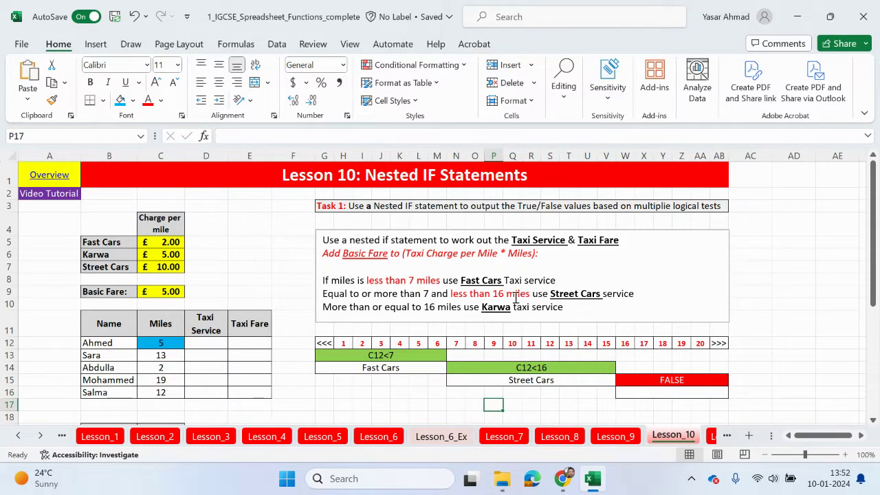
# Start the Taxi Service formula in D12 with an IF that tests C12<7 and returns "Fast Cars" when true
pyautogui.moveTo(623, 339); pyautogui.dragTo(416, 392)
pyautogui.moveTo(813, 438); pyautogui.dragTo(798, 438)
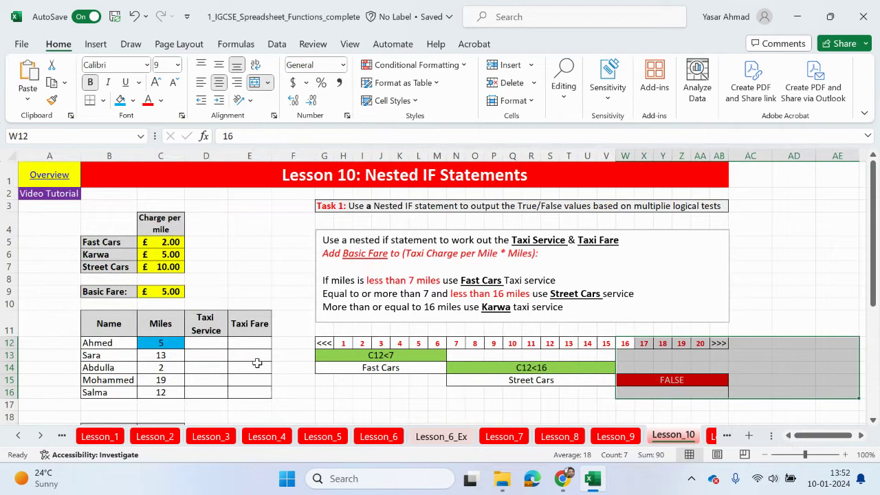
pyautogui.click(202, 346)
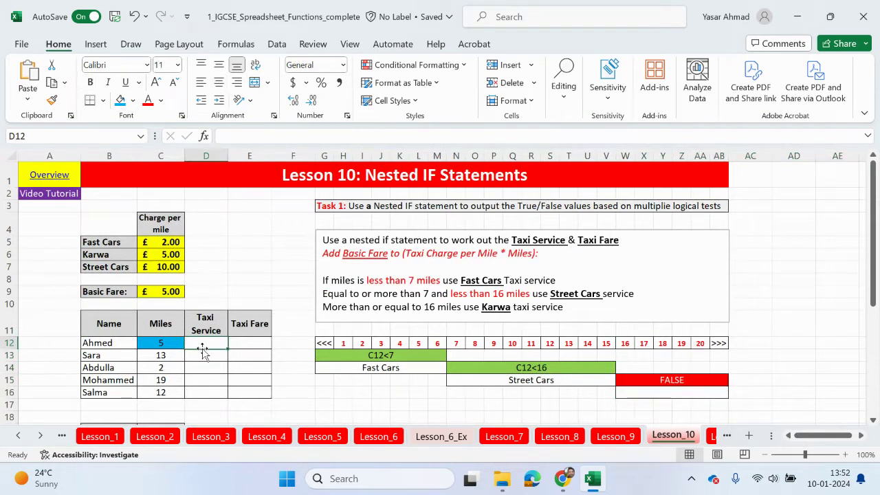
pyautogui.write('=if')
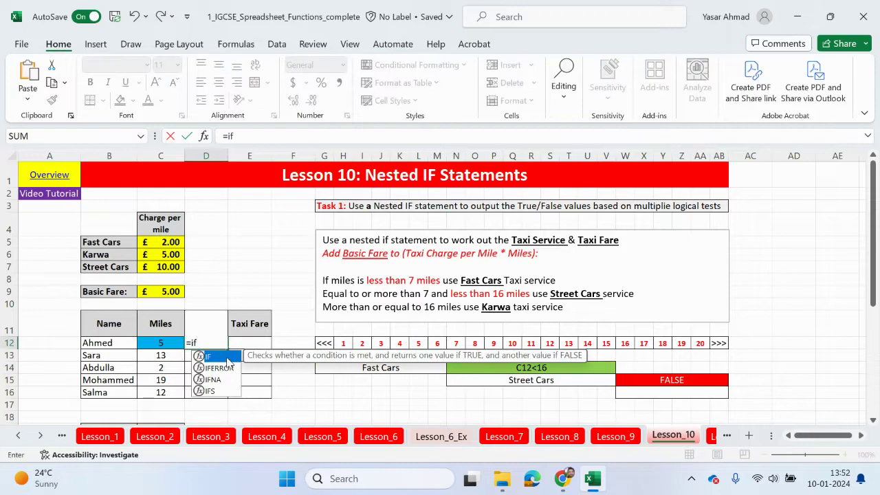
pyautogui.doubleClick(206, 356)
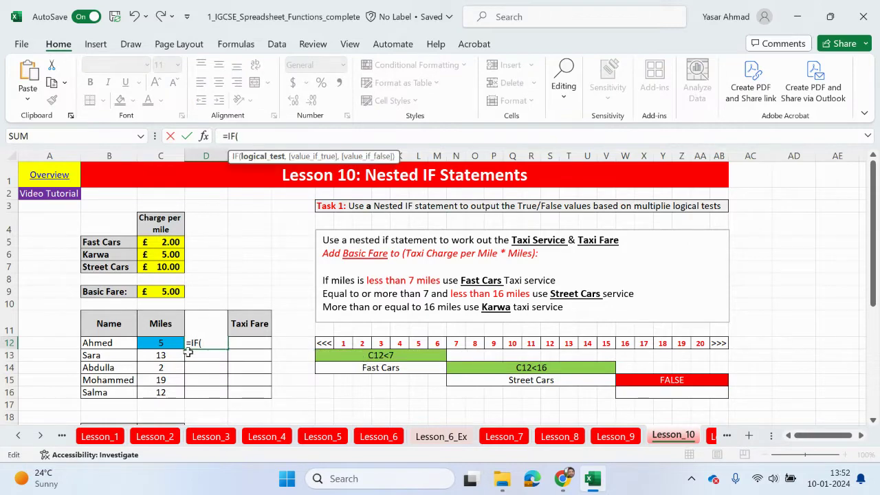
pyautogui.click(164, 343)
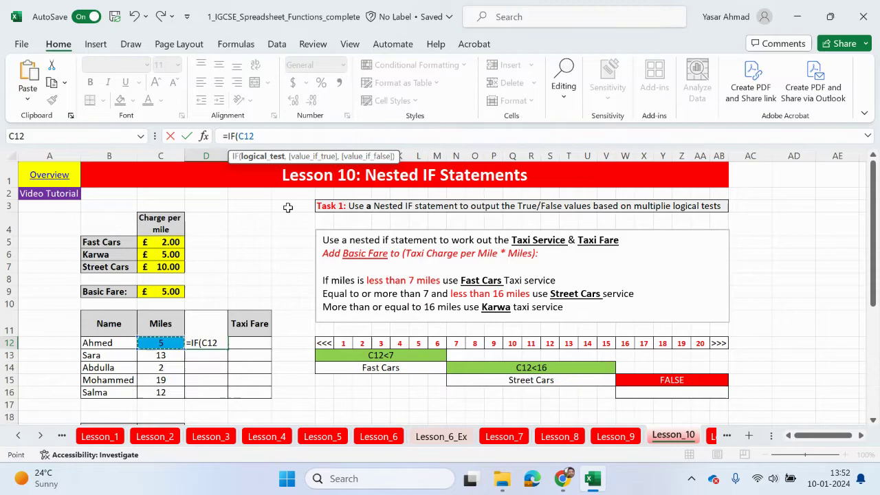
pyautogui.write('<7')
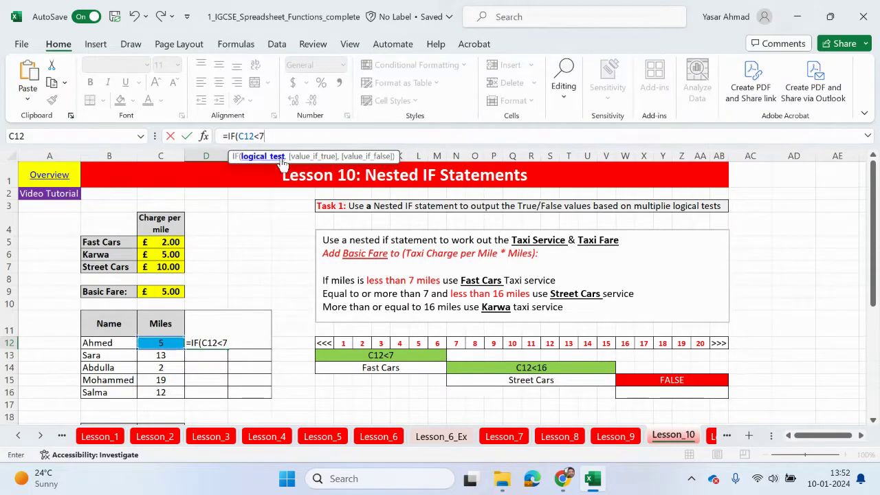
pyautogui.write(',')
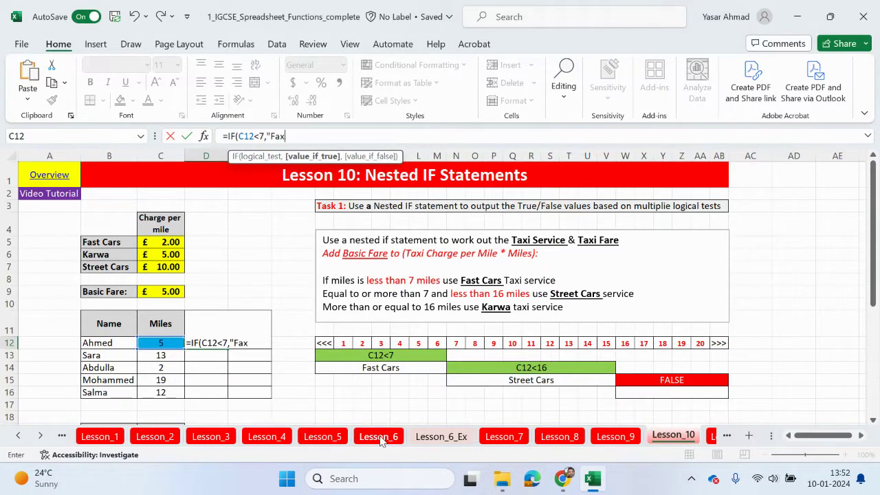
pyautogui.write('"Fast Cars')
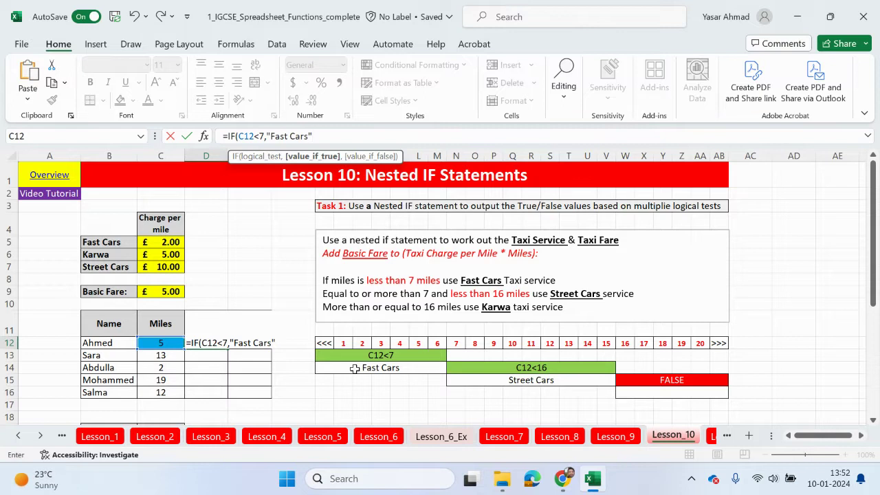
# Nest a second IF as the value if false in D12's formula, testing C12<16
pyautogui.write(',')
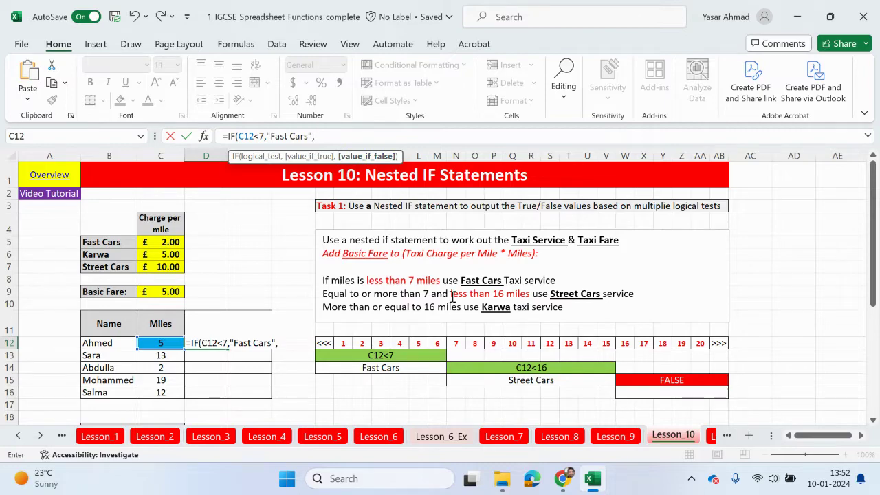
pyautogui.write('if')
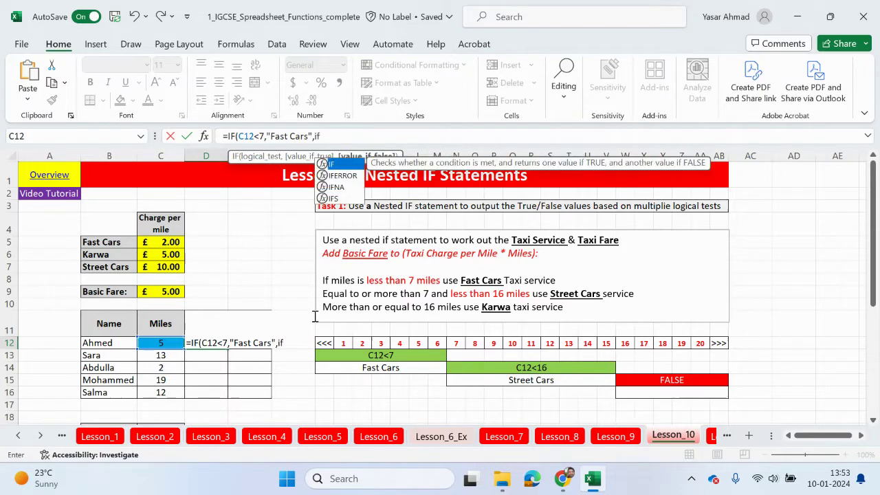
pyautogui.doubleClick(333, 165)
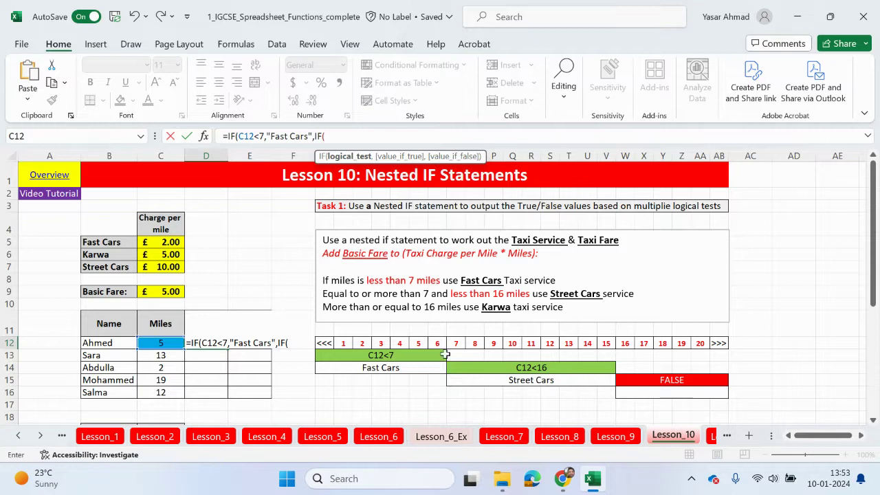
pyautogui.click(172, 340)
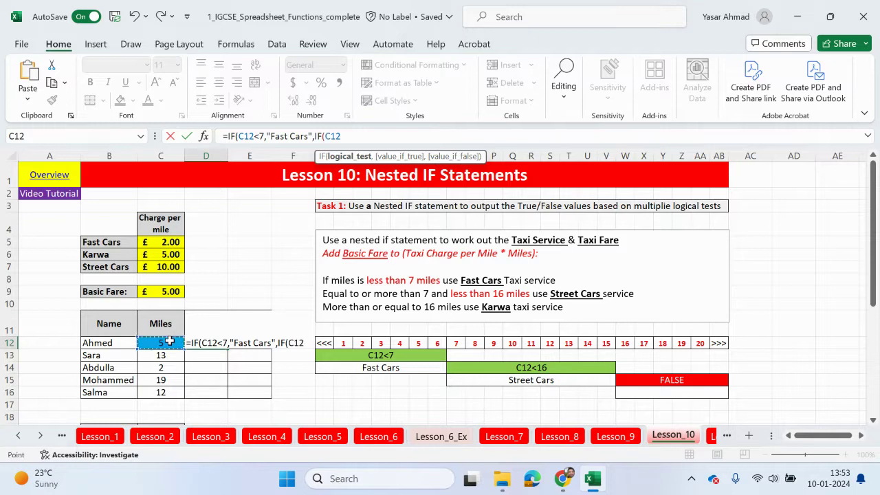
pyautogui.write('<16,')
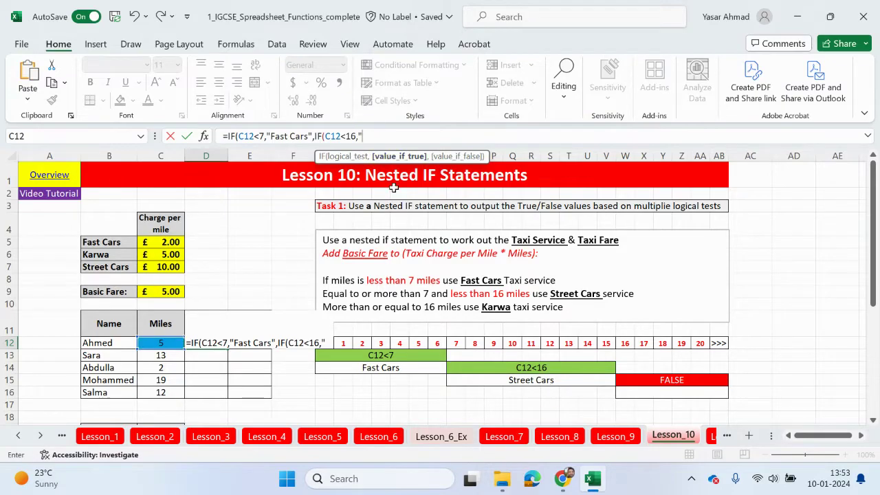
pyautogui.click(346, 136)
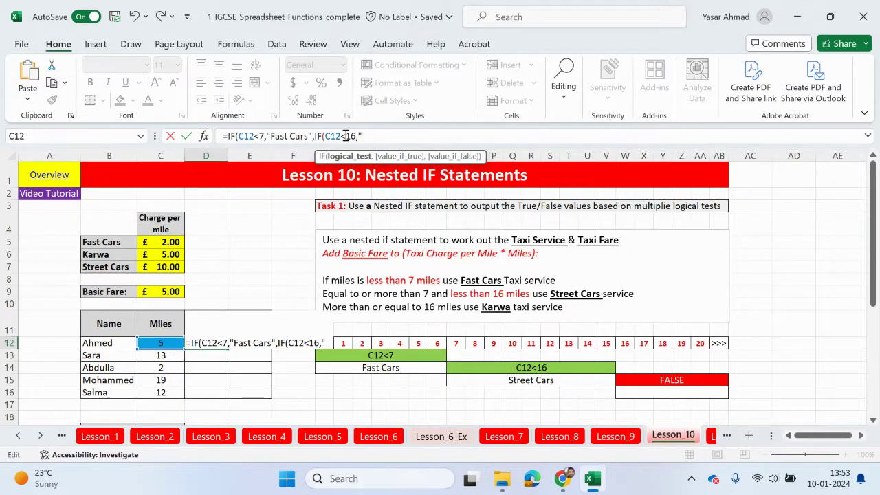
pyautogui.click(363, 138)
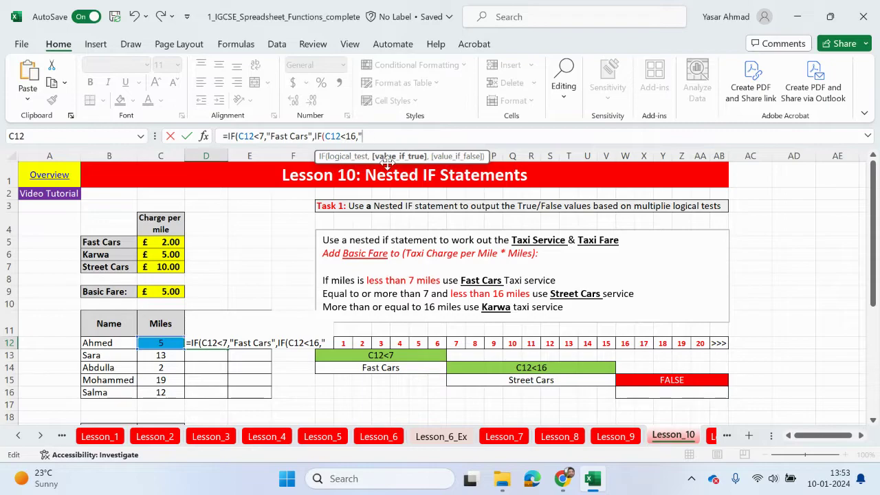
# Complete the nested IF in D12 to return "Street Cars" when true and "Karwa" when false, closing both functions
pyautogui.write('"Street')
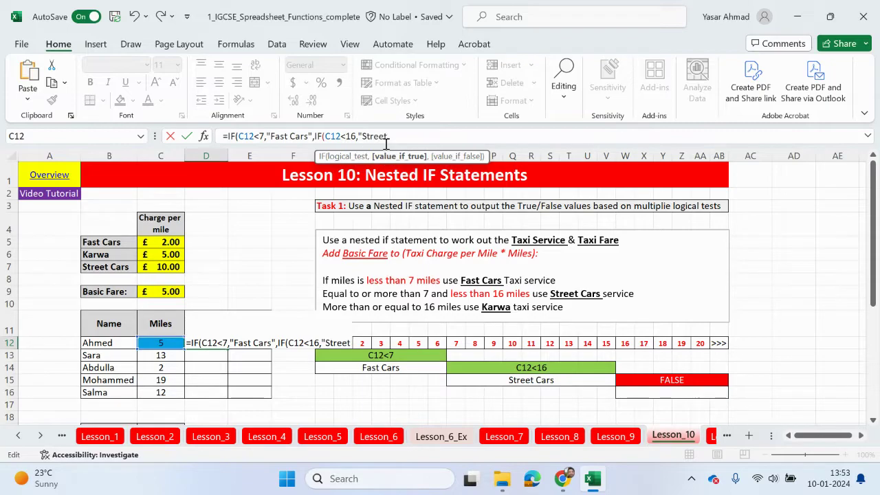
pyautogui.write(' Cars"')
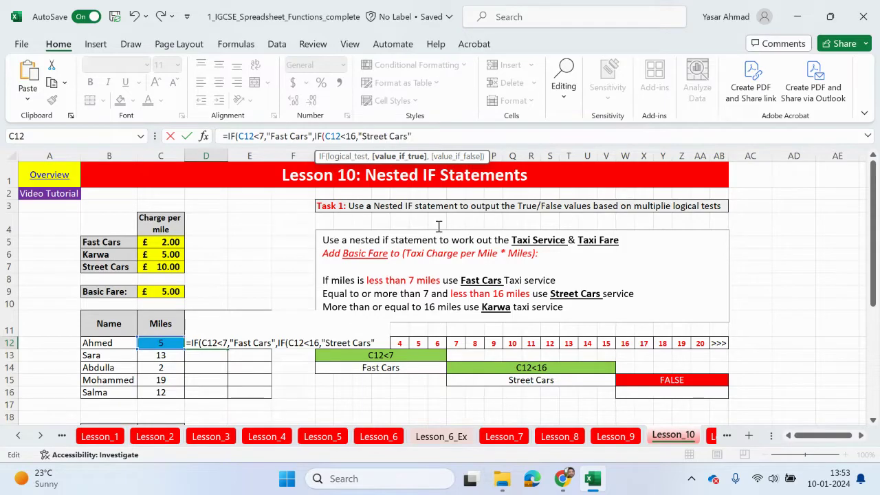
pyautogui.write(',')
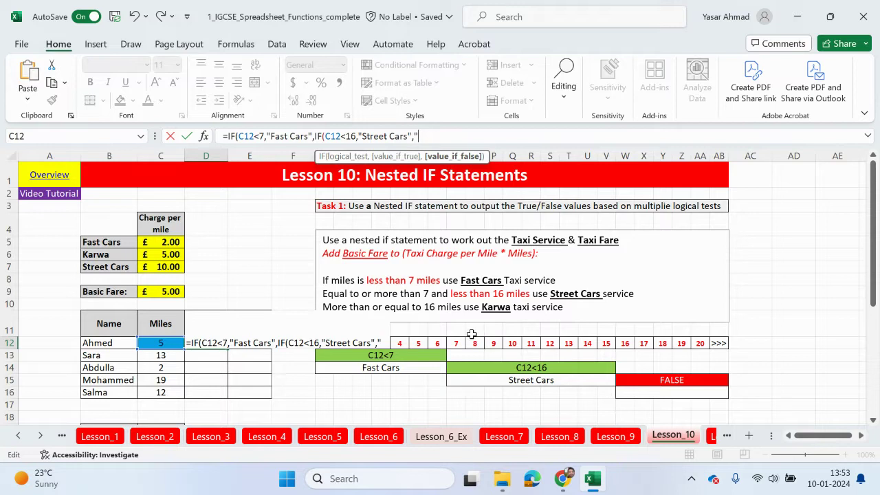
pyautogui.write('Karwa"')
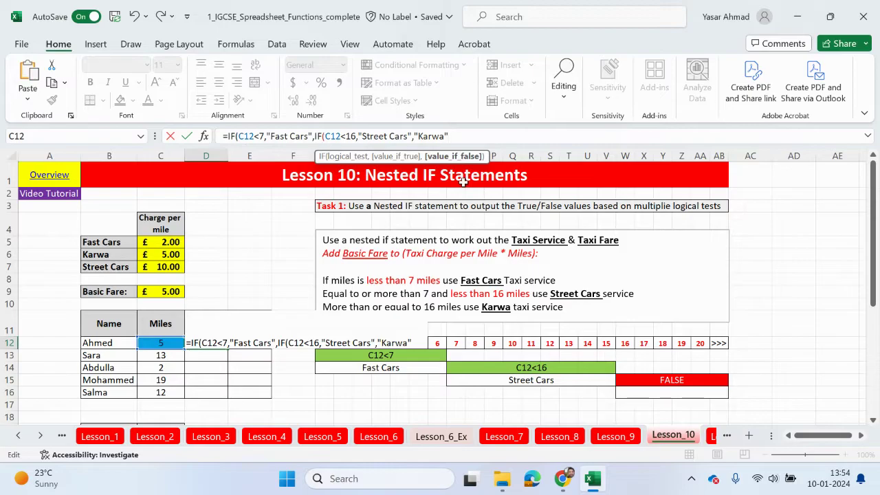
pyautogui.write(')')
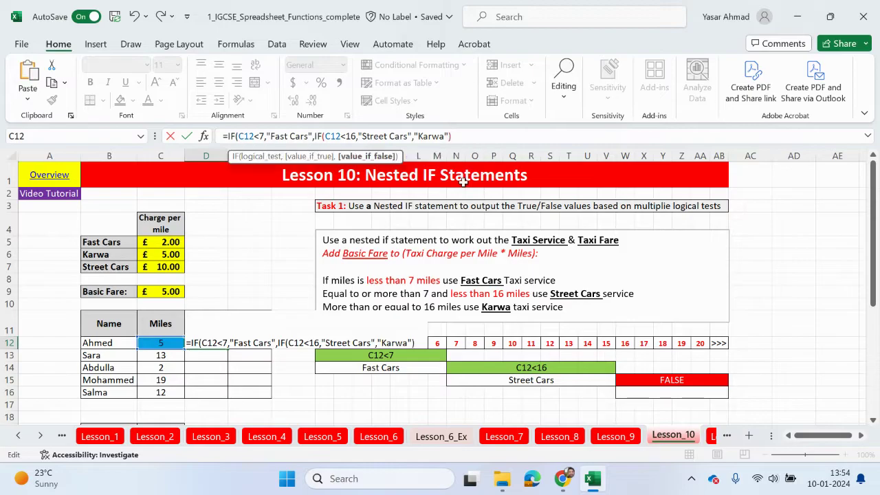
pyautogui.write(')')
pyautogui.press('Return')
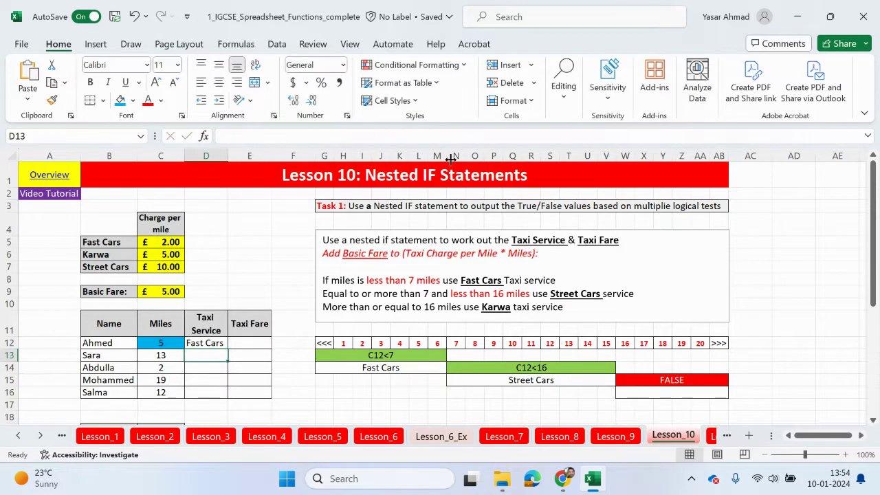
# Fill the Taxi Service formula from D12 down to D16 and autofit the width of column D
pyautogui.click(210, 343)
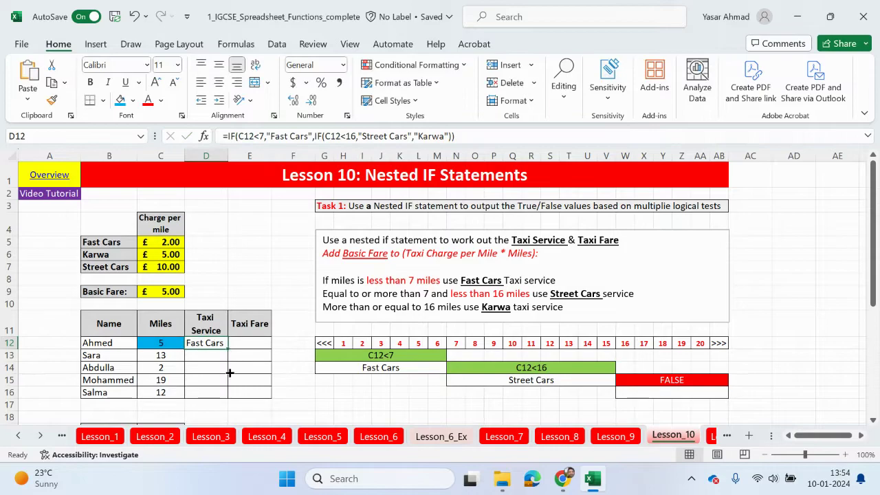
pyautogui.moveTo(230, 373); pyautogui.dragTo(230, 396)
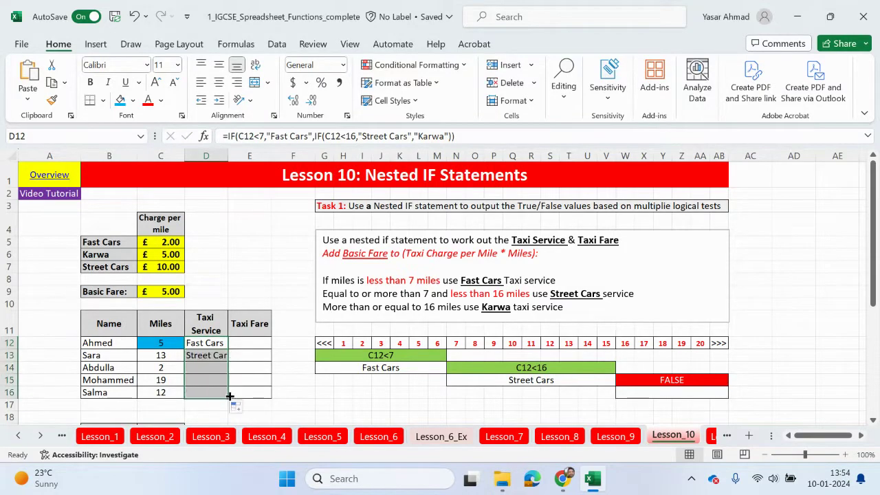
pyautogui.doubleClick(225, 154)
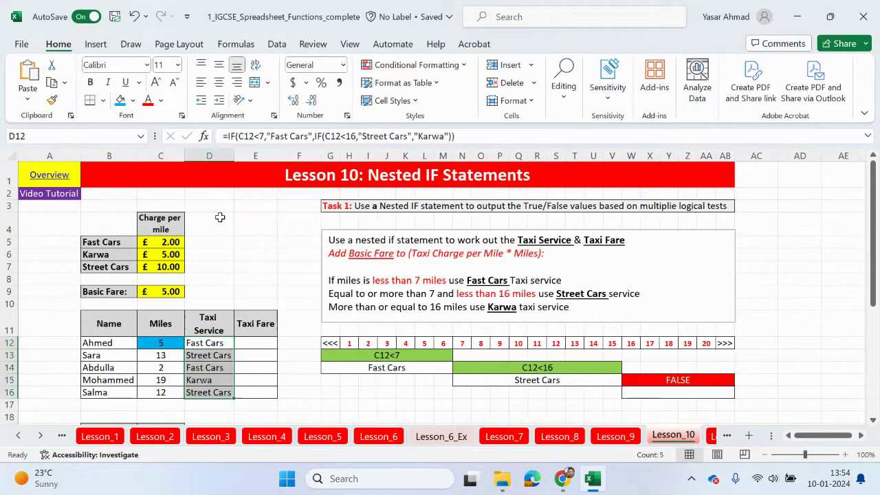
# Compare the miles in C13 and C15 with the service rules, and enter Karwa in the merged cell below FALSE
pyautogui.click(160, 355)
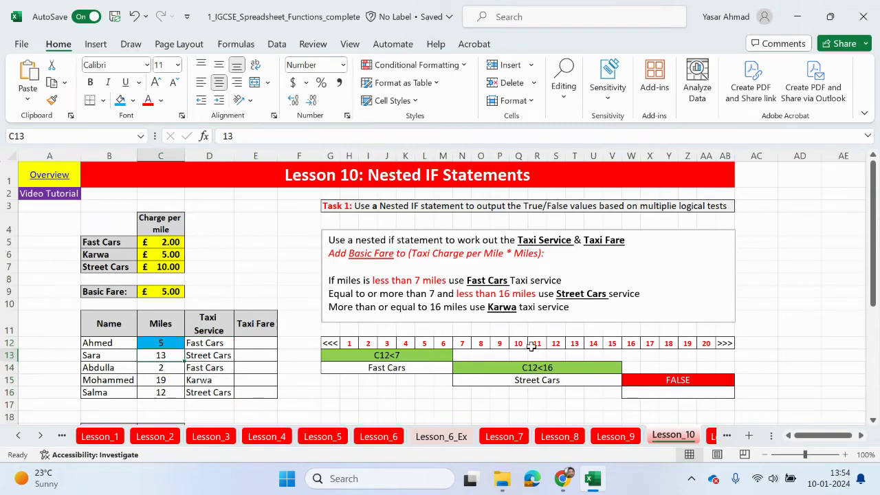
pyautogui.click(161, 380)
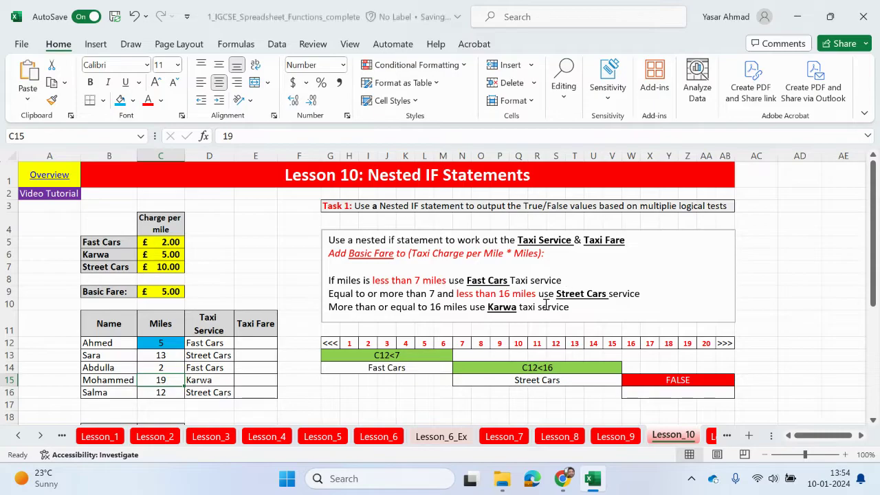
pyautogui.click(672, 391)
pyautogui.press('BackSpace')
pyautogui.write('Karwa')
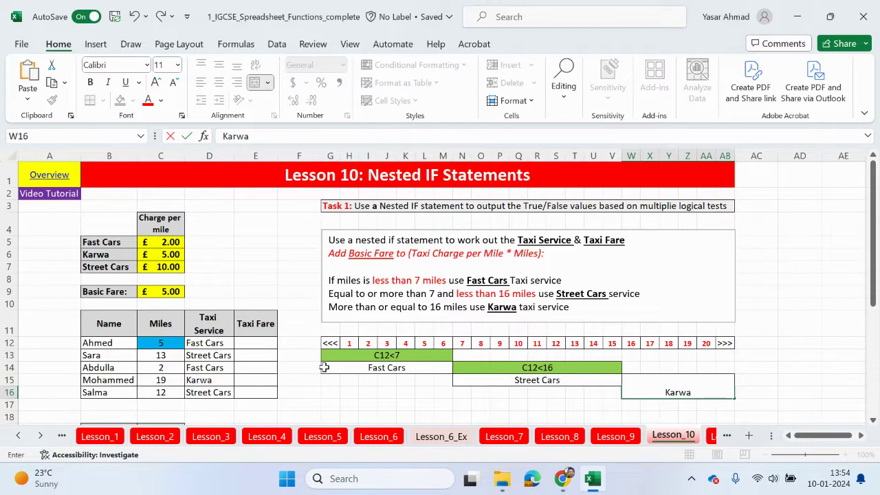
pyautogui.click(330, 407)
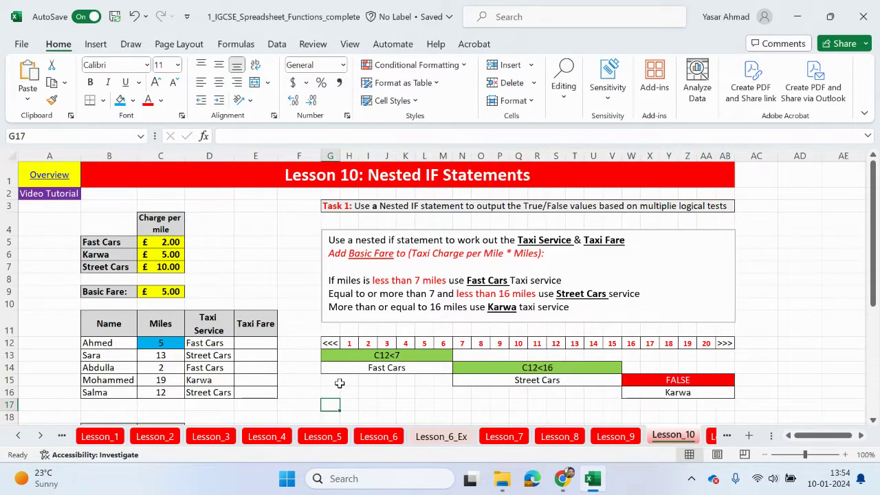
# Clear the service names from the merged cells below C12<7, C12<16 and FALSE on the mileage scale
pyautogui.click(269, 344)
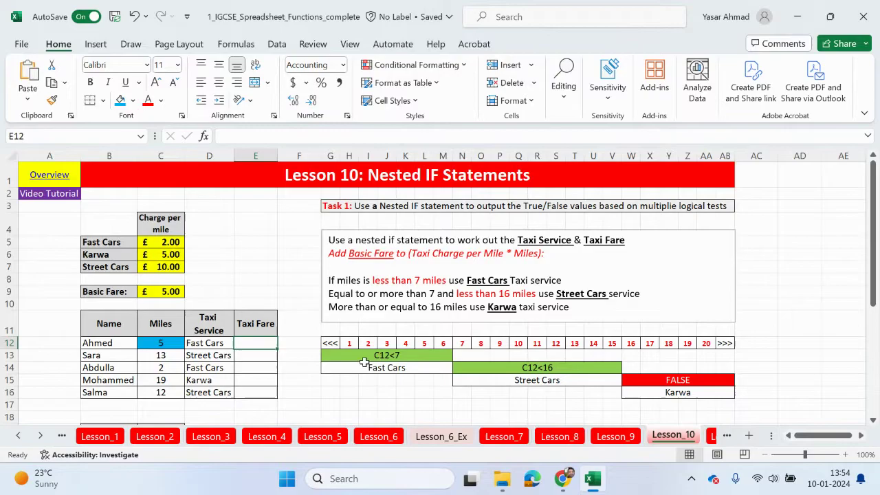
pyautogui.click(406, 371)
pyautogui.press('Delete')
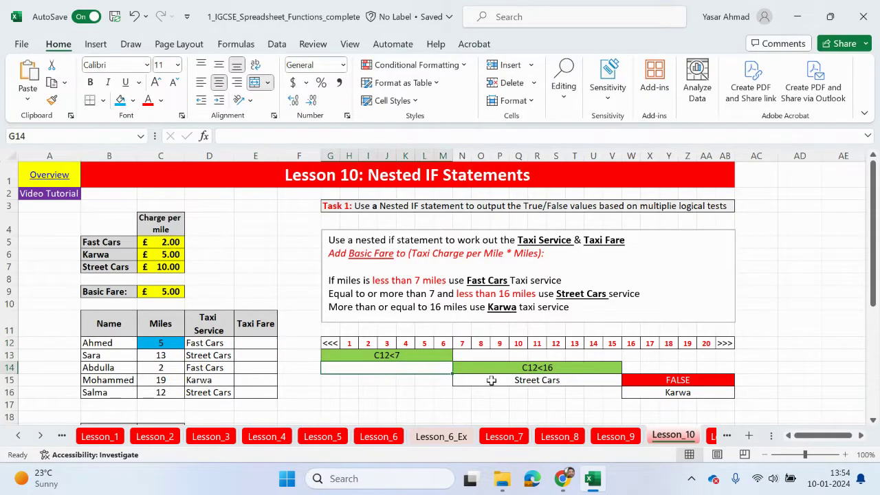
pyautogui.click(530, 381)
pyautogui.press('Delete')
pyautogui.click(697, 394)
pyautogui.press('Delete')
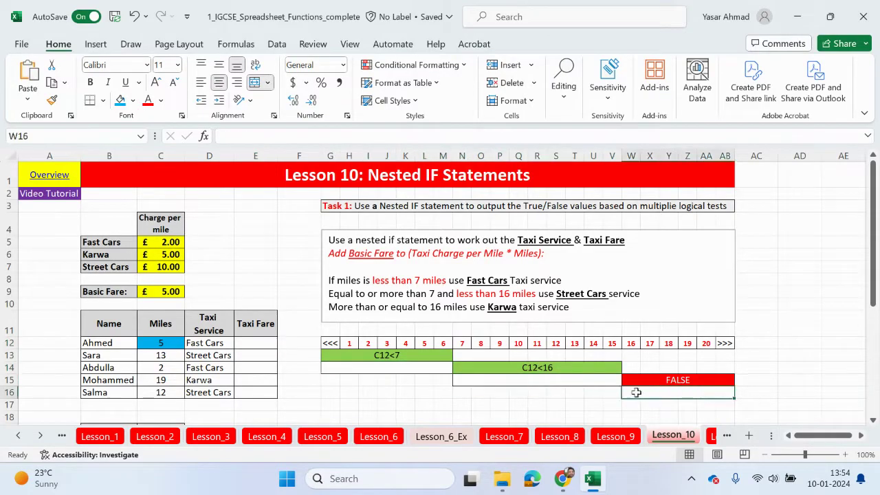
# Enter the fare expression (c12*2)+c9 in the merged cell below C12<7, checking the Basic Fare cell it uses
pyautogui.click(409, 370)
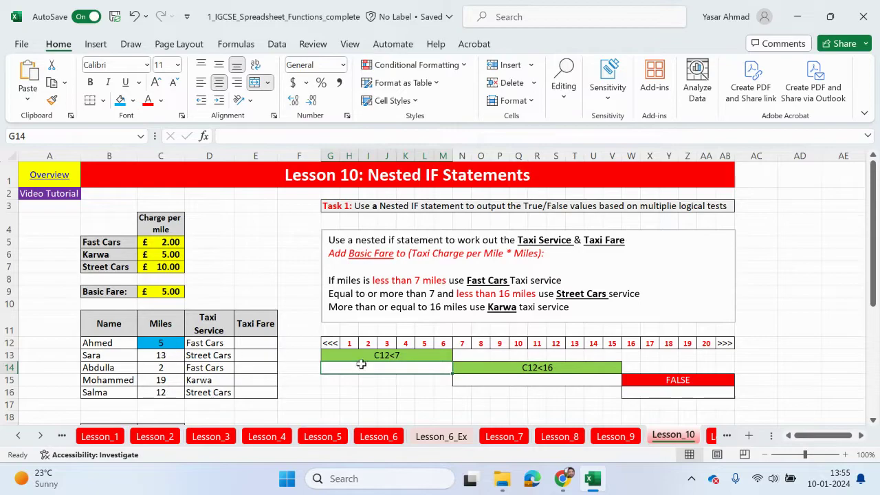
pyautogui.press('BackSpace')
pyautogui.write('c12')
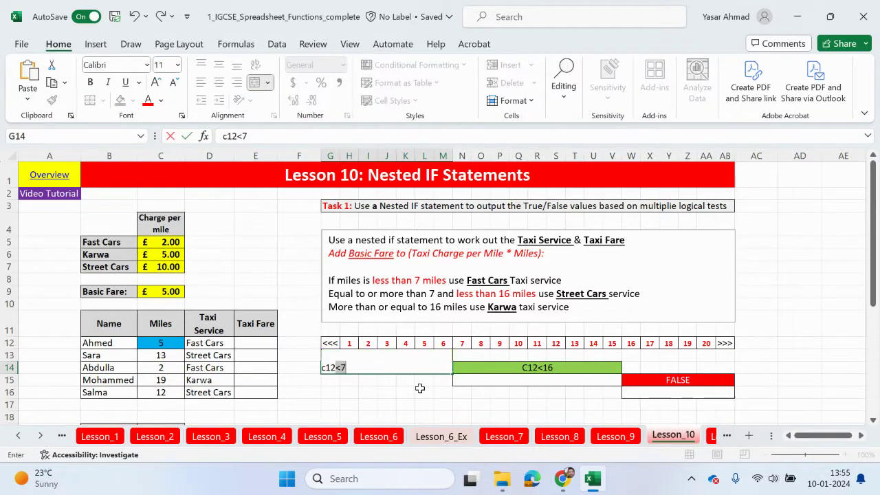
pyautogui.write('*')
pyautogui.write('2')
pyautogui.click(322, 368)
pyautogui.write('(')
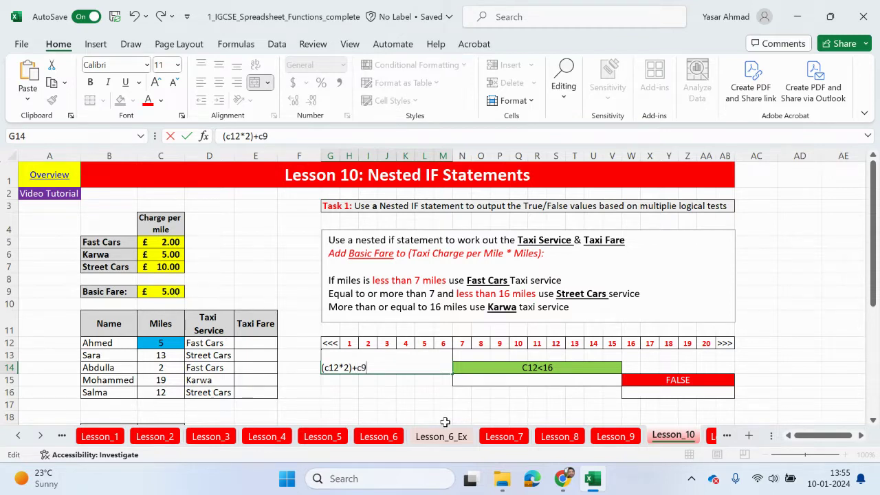
pyautogui.press('Return')
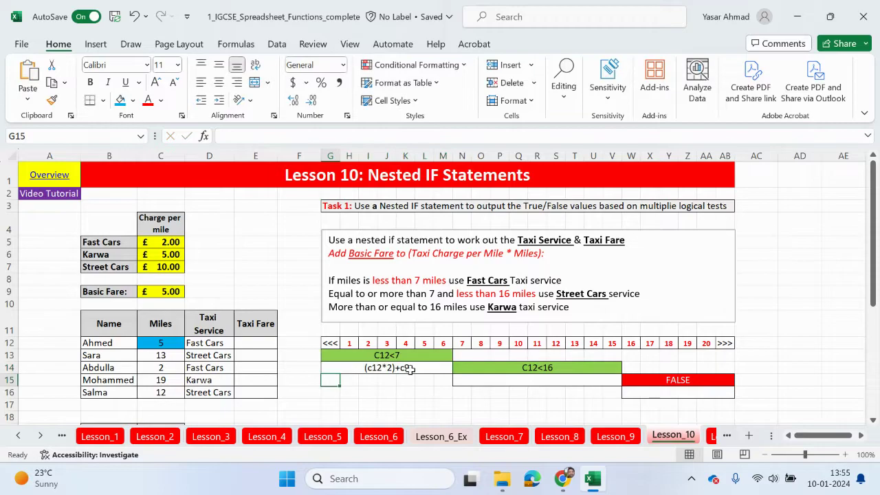
pyautogui.click(158, 292)
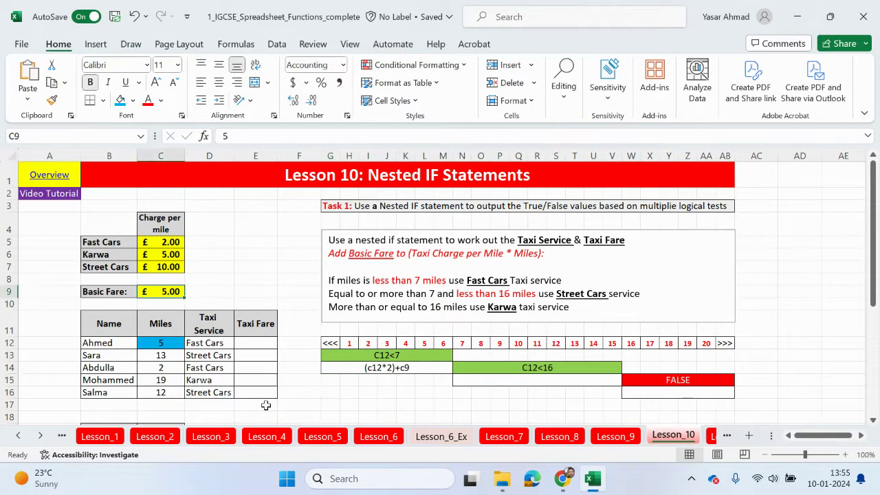
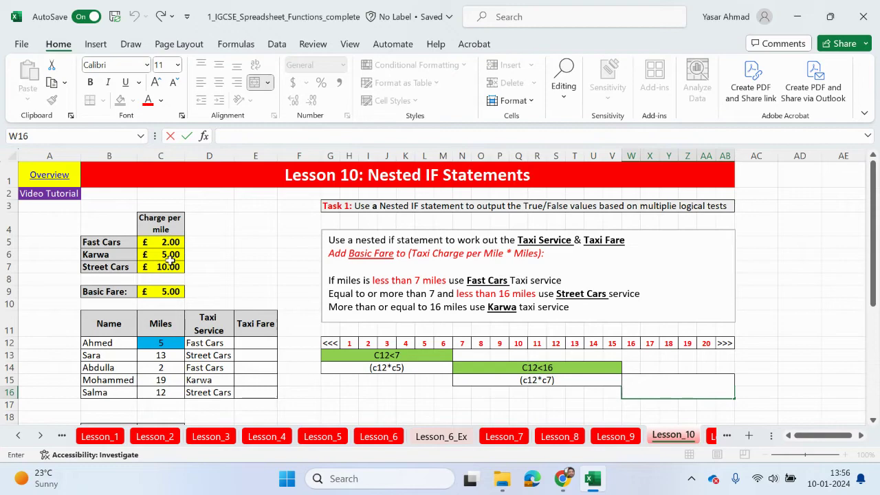
pyautogui.click(628, 392)
pyautogui.click(269, 141)
pyautogui.click(551, 379)
pyautogui.hotkey('ctrl', 'c')
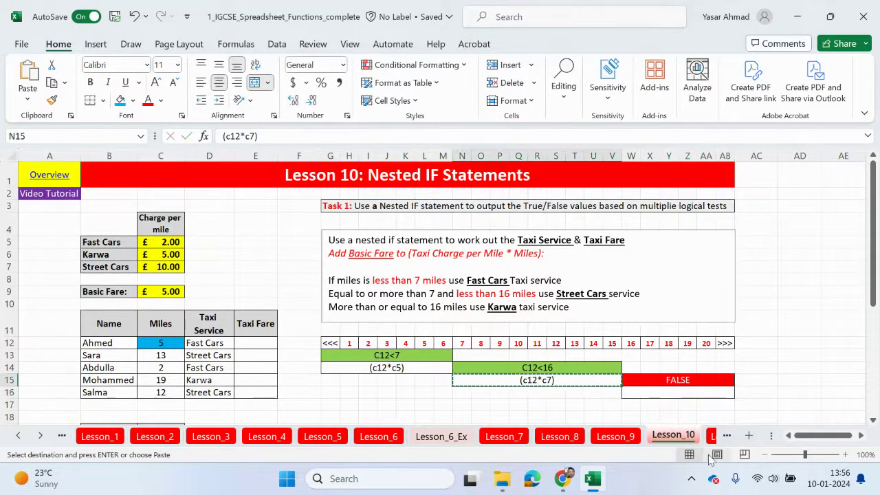
pyautogui.click(671, 393)
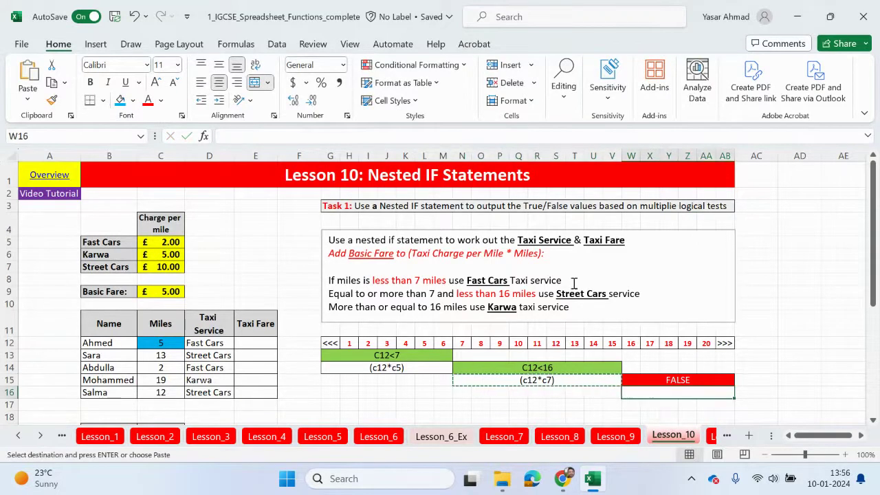
pyautogui.click(279, 138)
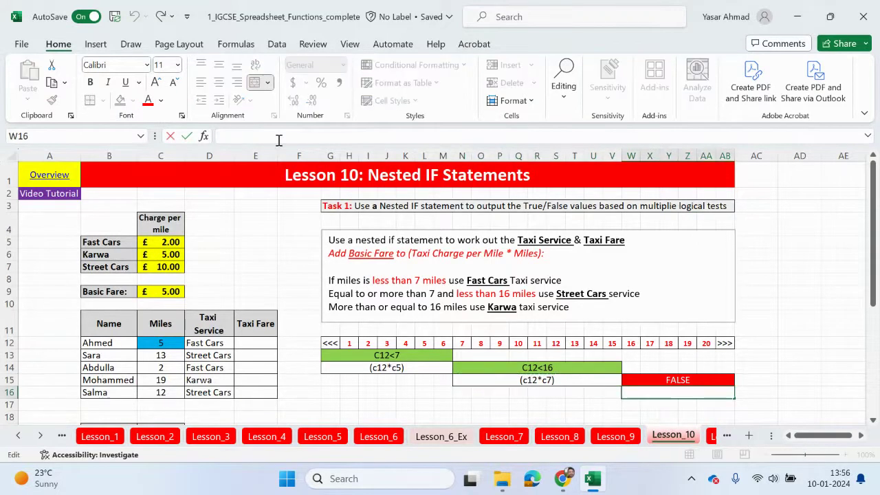
pyautogui.click(707, 394)
pyautogui.press('Escape')
# Enter the fare expression (c12*$c$6) in the merged cell below FALSE, with an absolute reference to the Karwa charge
pyautogui.press('Delete')
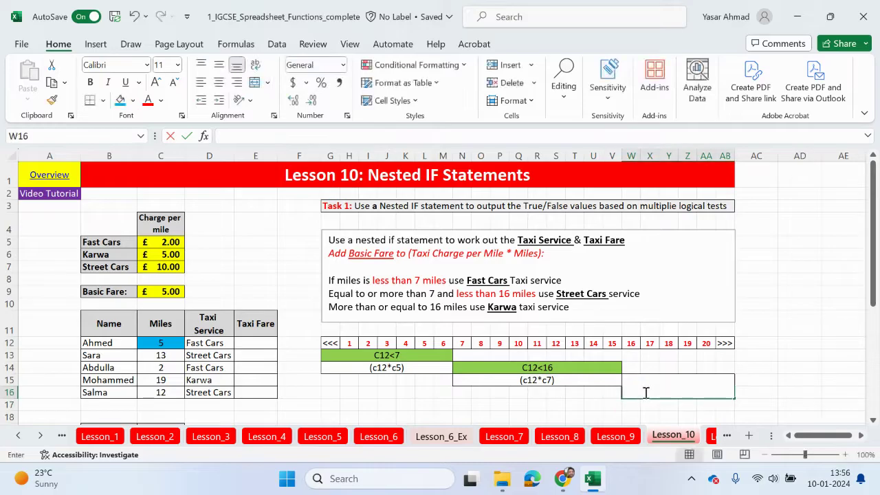
pyautogui.write('(c12*c6')
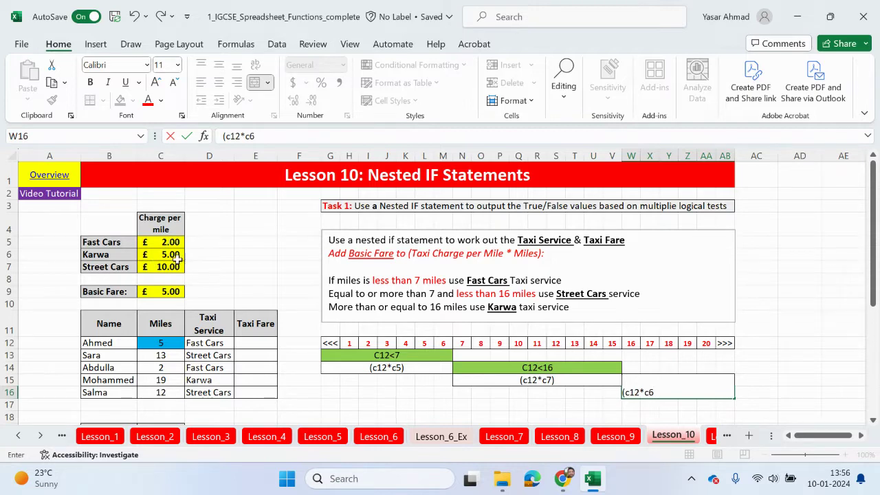
pyautogui.click(646, 393)
pyautogui.write('$')
pyautogui.press('Right')
pyautogui.write('$6')
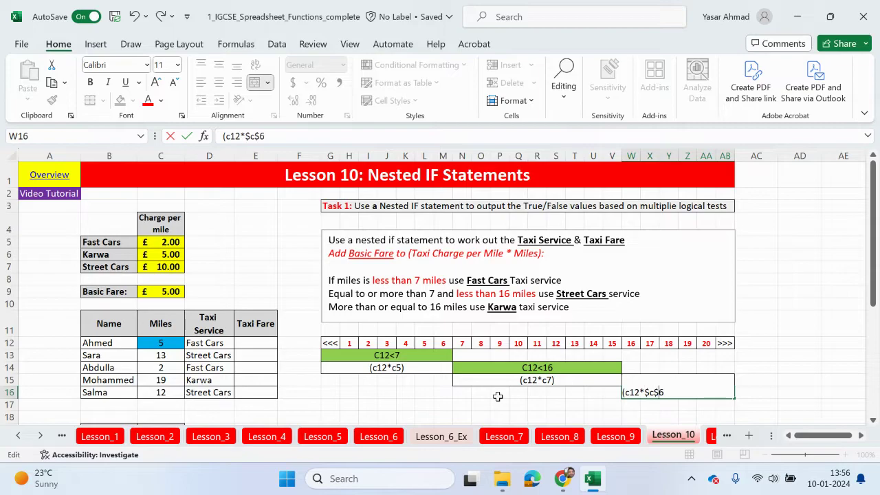
pyautogui.write(')')
pyautogui.press('Return')
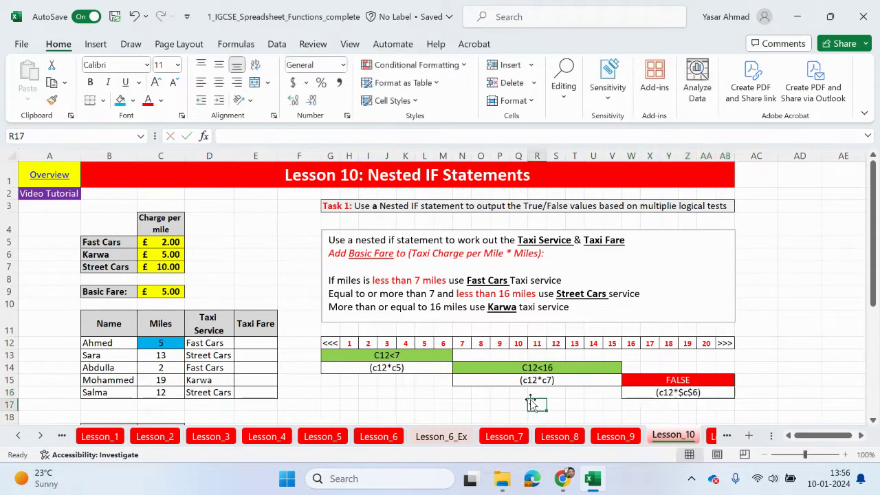
# Make the charge references absolute in the expressions below C12<16 and C12<7, as (c12*$c$7) and (c12*$c$5)
pyautogui.click(536, 380)
pyautogui.doubleClick(535, 381)
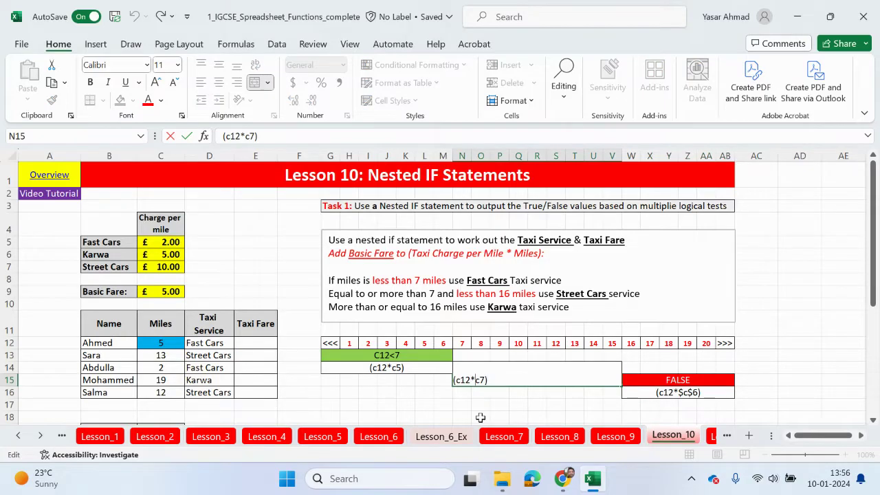
pyautogui.write('$c$')
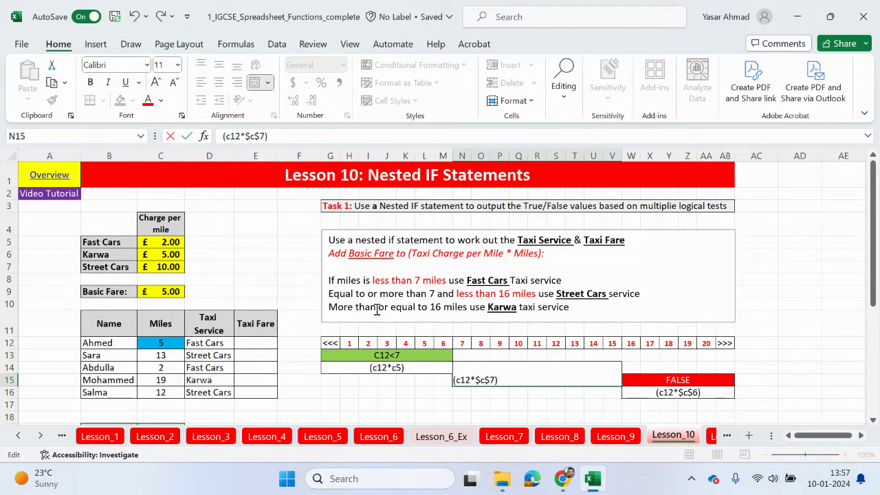
pyautogui.click(389, 369)
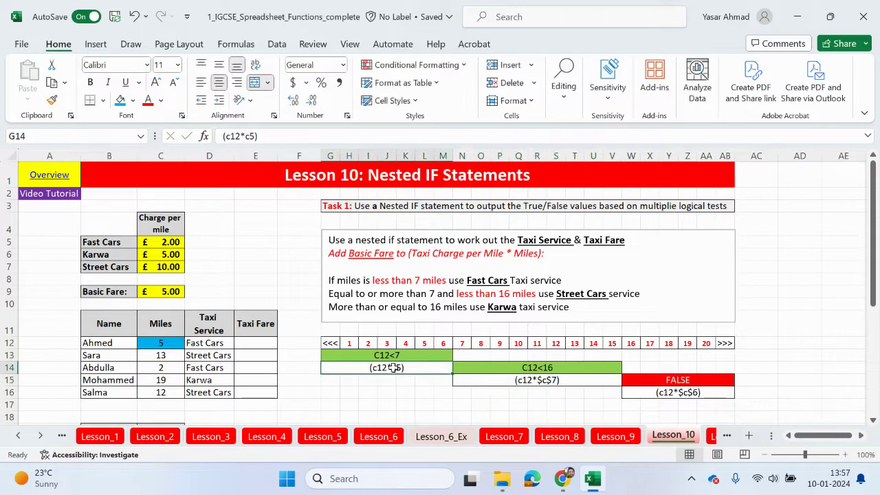
pyautogui.doubleClick(389, 368)
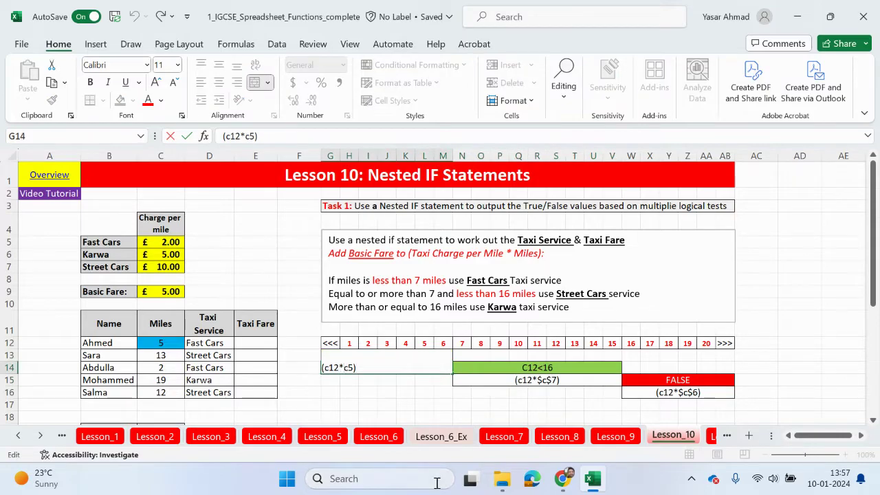
pyautogui.write('%')
pyautogui.press('BackSpace')
pyautogui.write('$c')
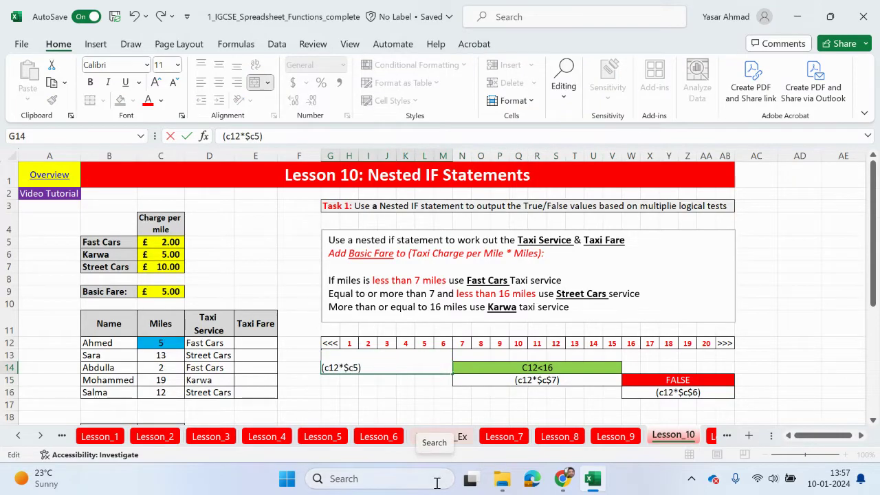
pyautogui.write('$')
pyautogui.press('Return')
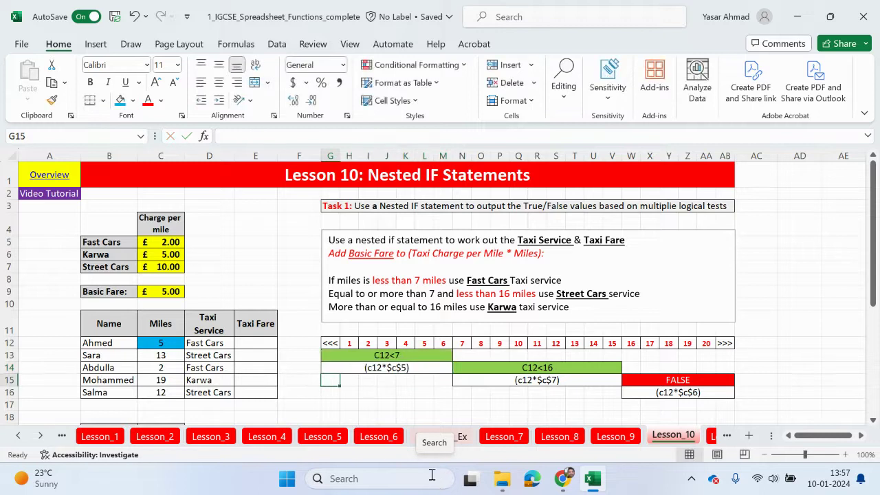
# Start an IF formula in Taxi Fare cell E12 with the test C12<7 and the true value C12*$C$5
pyautogui.click(250, 342)
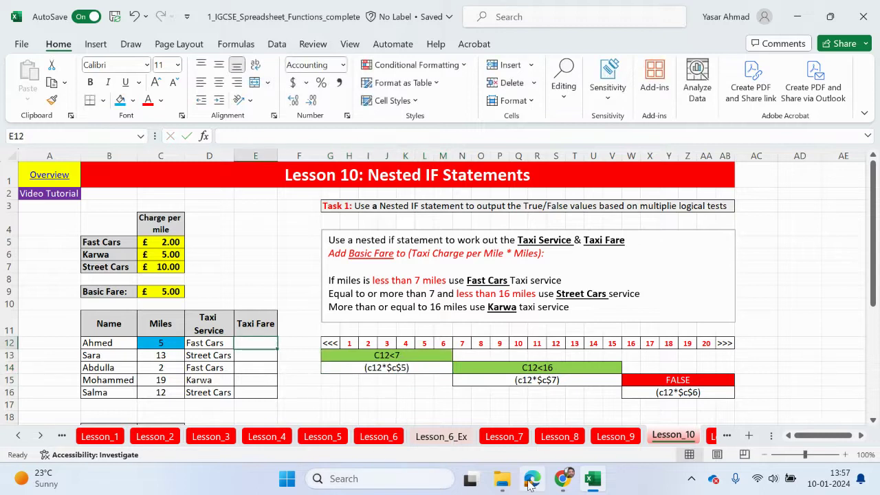
pyautogui.write('=if')
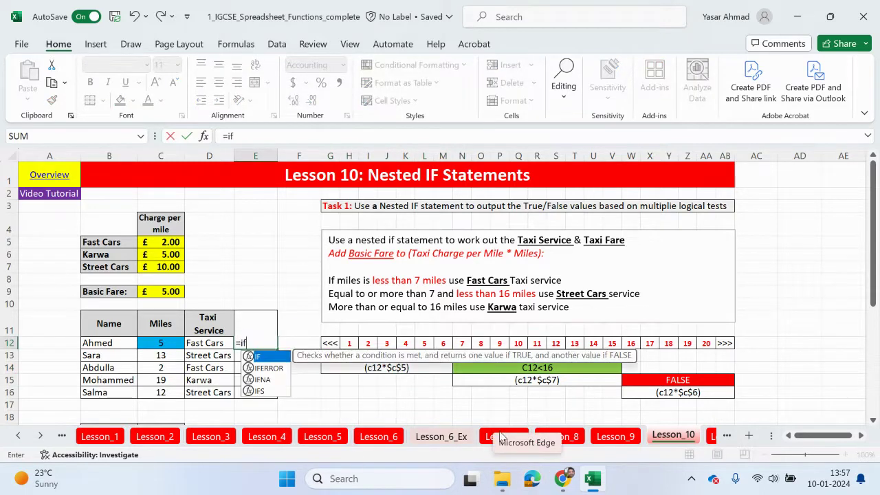
pyautogui.press('Tab')
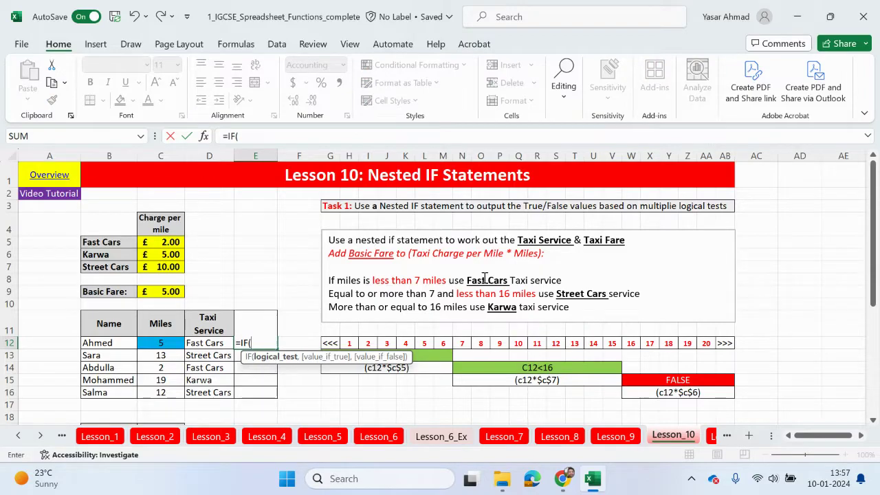
pyautogui.click(152, 339)
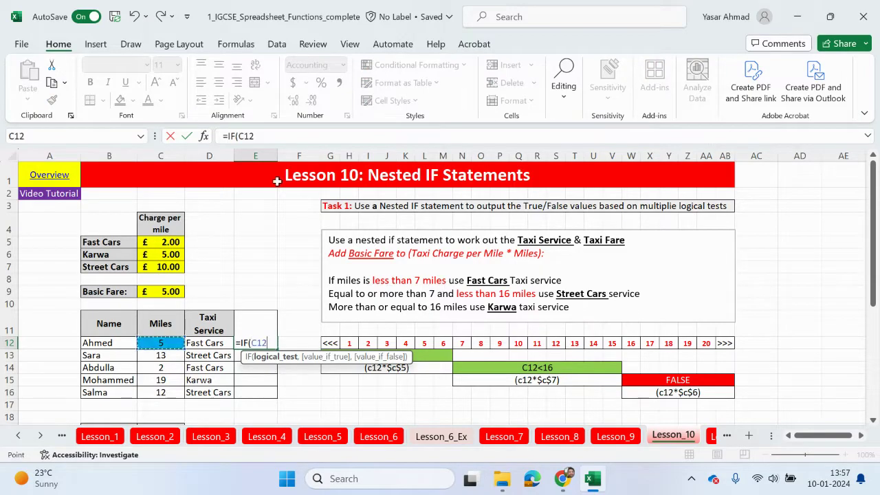
pyautogui.click(287, 140)
pyautogui.write('<')
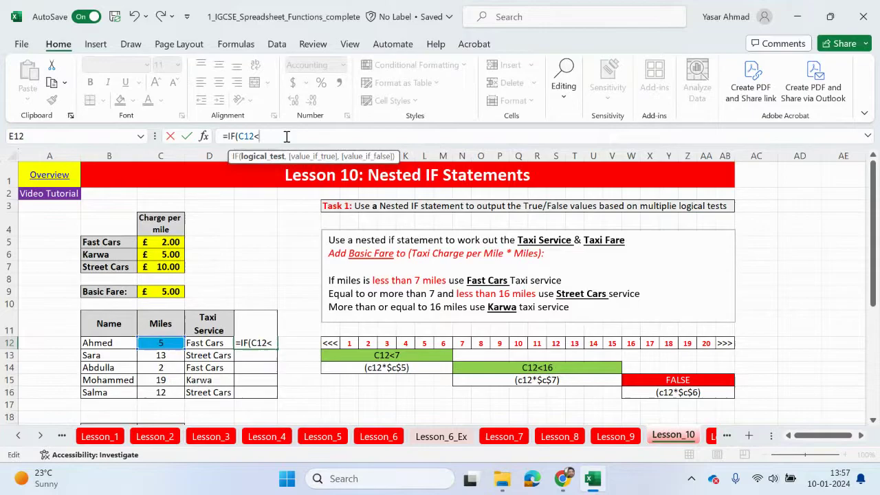
pyautogui.write('7,')
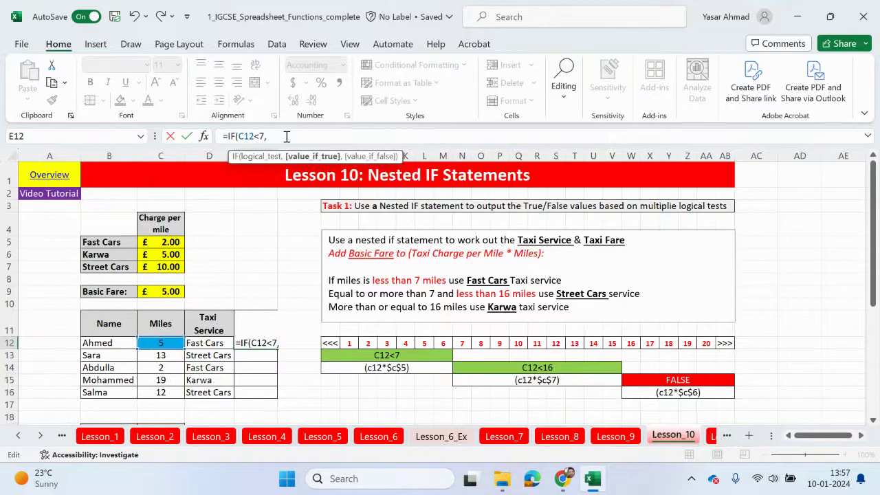
pyautogui.click(168, 342)
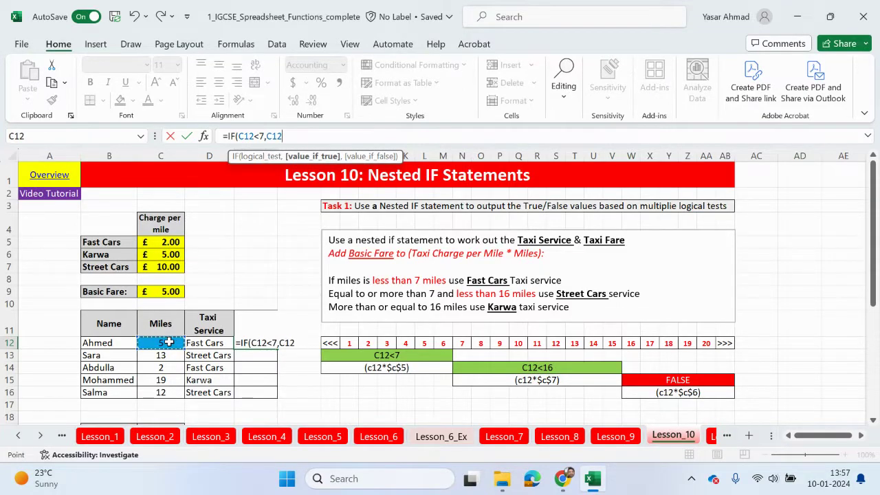
pyautogui.write('*')
pyautogui.click(157, 244)
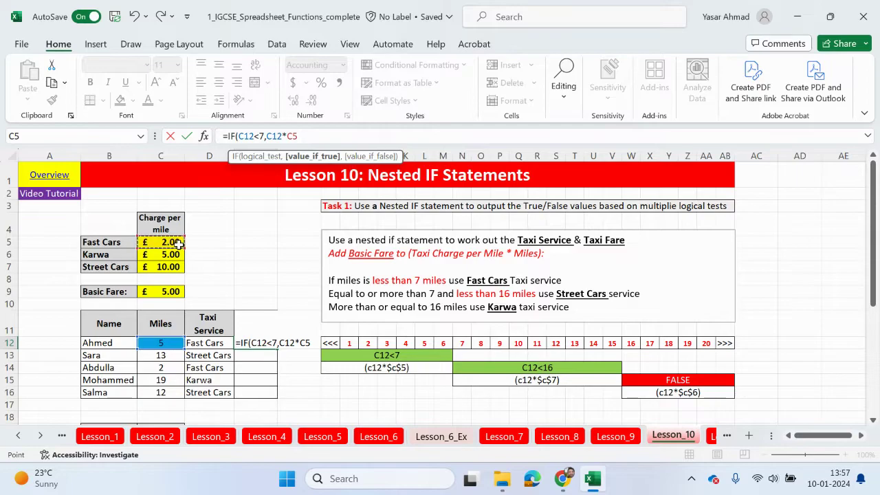
pyautogui.press('F4')
pyautogui.write(',')
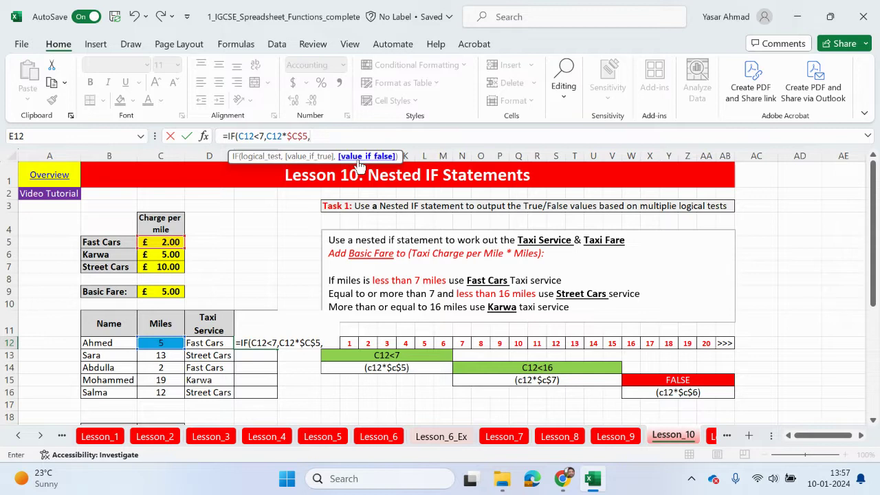
# Nest a second IF as the false value in E12, testing C12<16 with the true value C12*$C$7
pyautogui.write('if')
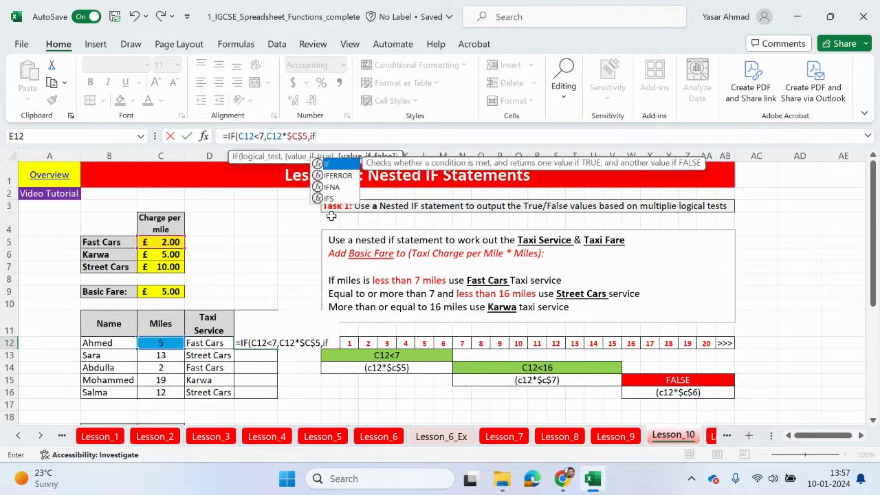
pyautogui.doubleClick(343, 167)
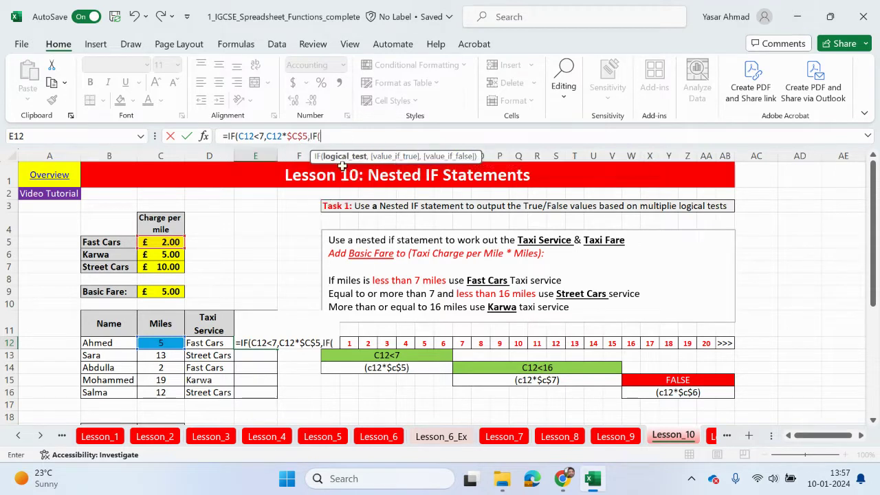
pyautogui.click(172, 341)
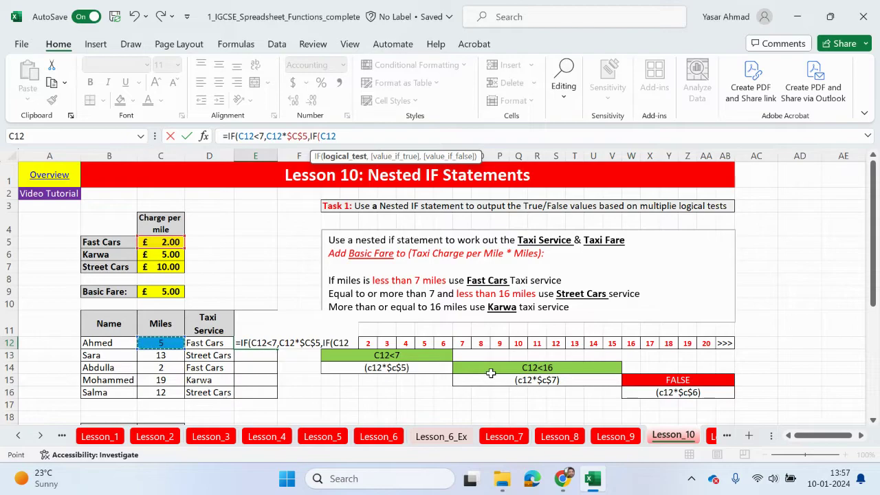
pyautogui.write('<16,')
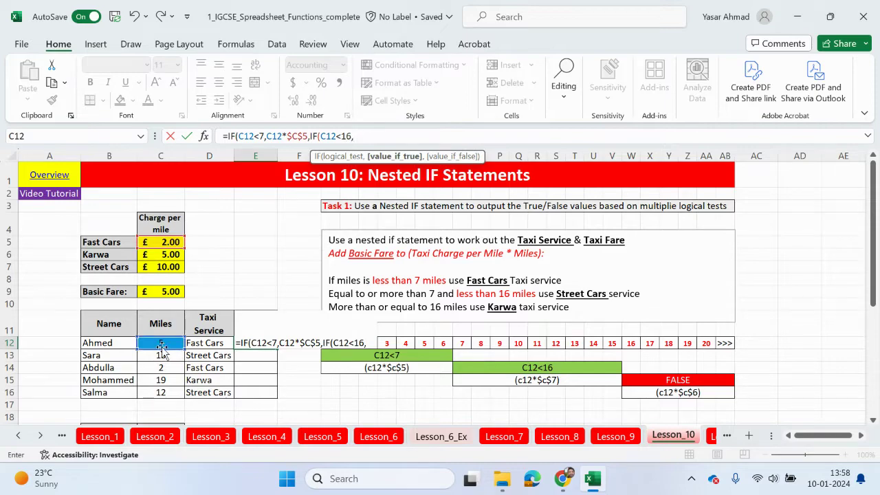
pyautogui.click(162, 346)
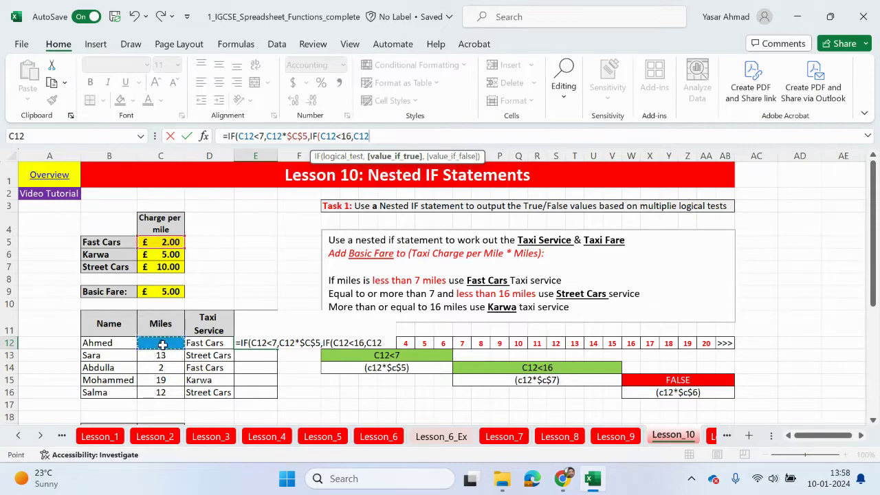
pyautogui.write('*')
pyautogui.click(180, 269)
pyautogui.press('F4')
pyautogui.write(',')
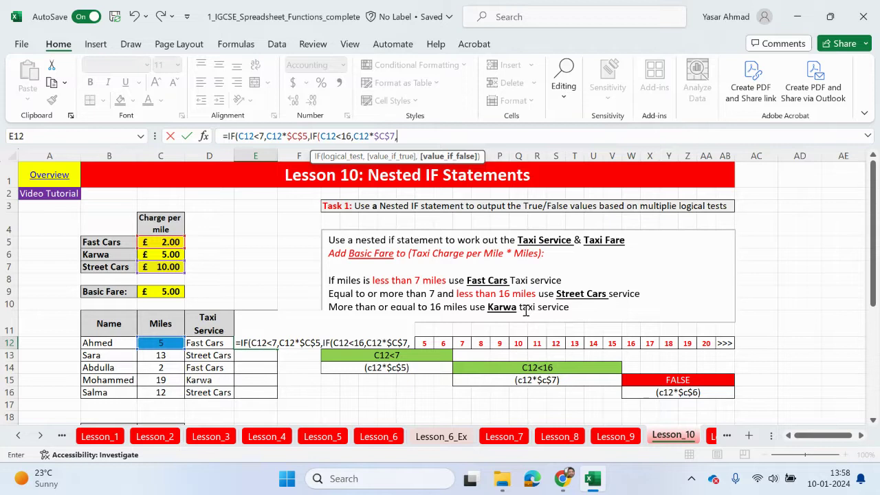
# Complete the E12 formula with C12*$C$6 as the inner IF's false value, close both IF functions and commit it
pyautogui.click(164, 345)
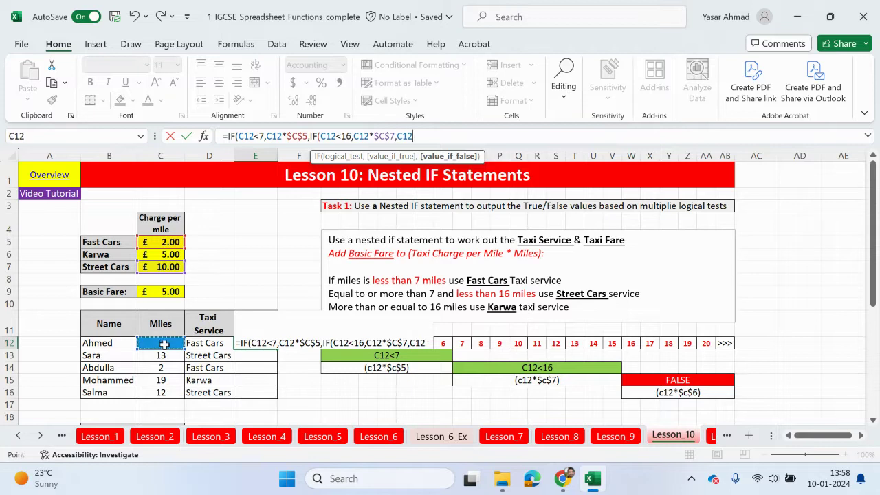
pyautogui.write('*')
pyautogui.click(163, 255)
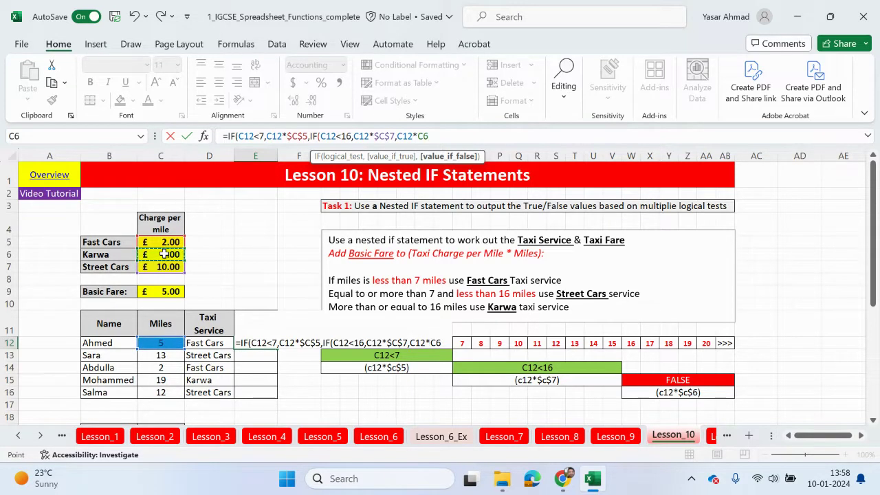
pyautogui.press('F4')
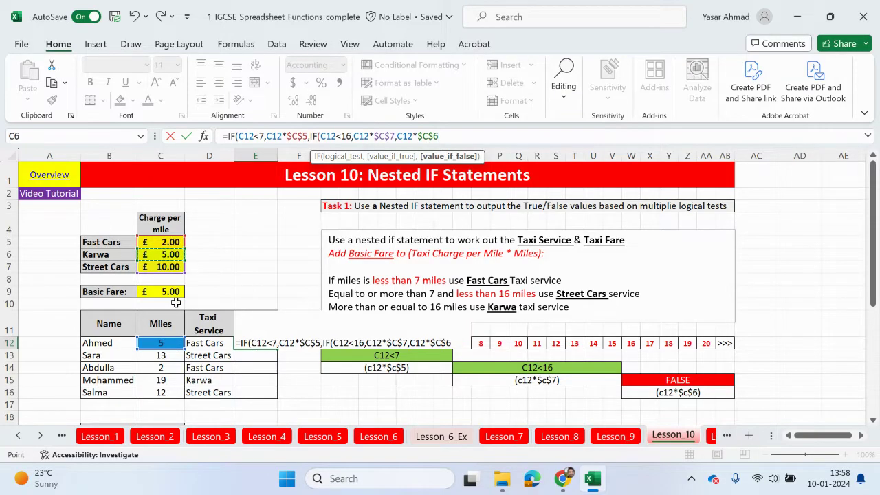
pyautogui.write('))')
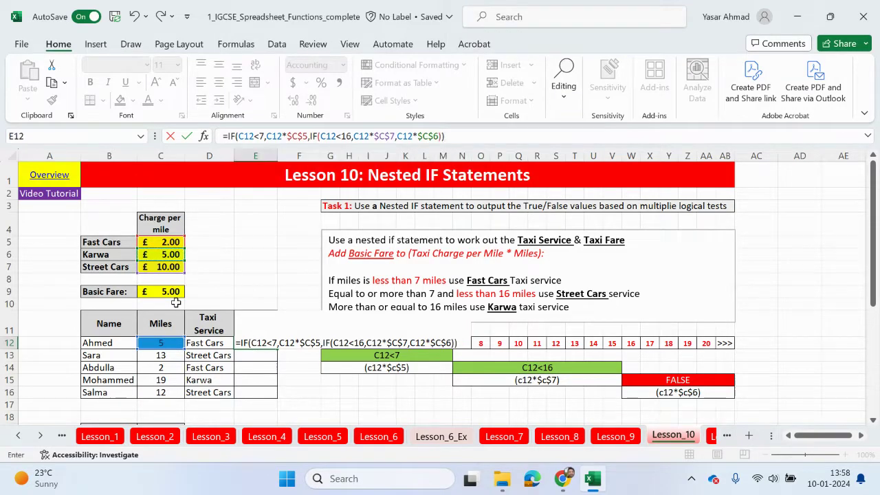
pyautogui.press('Return')
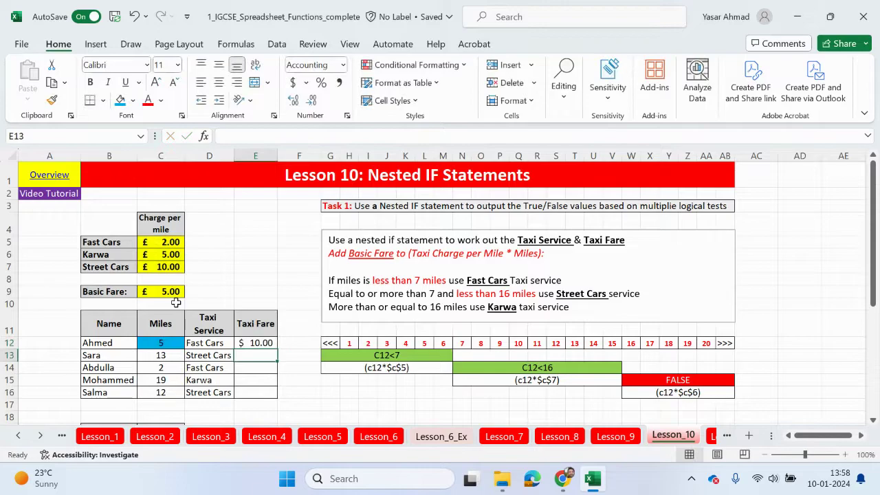
# Format the taxi fare in E12 with the £ English (United Kingdom) accounting format
pyautogui.click(262, 343)
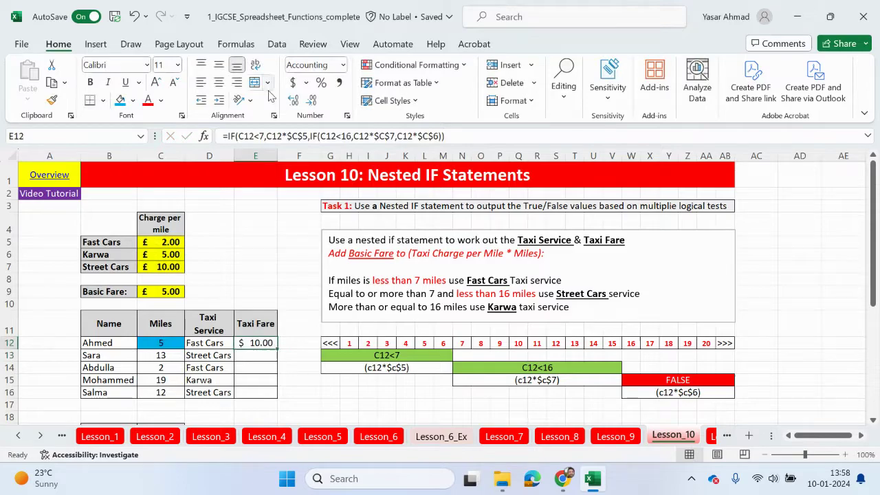
pyautogui.click(306, 83)
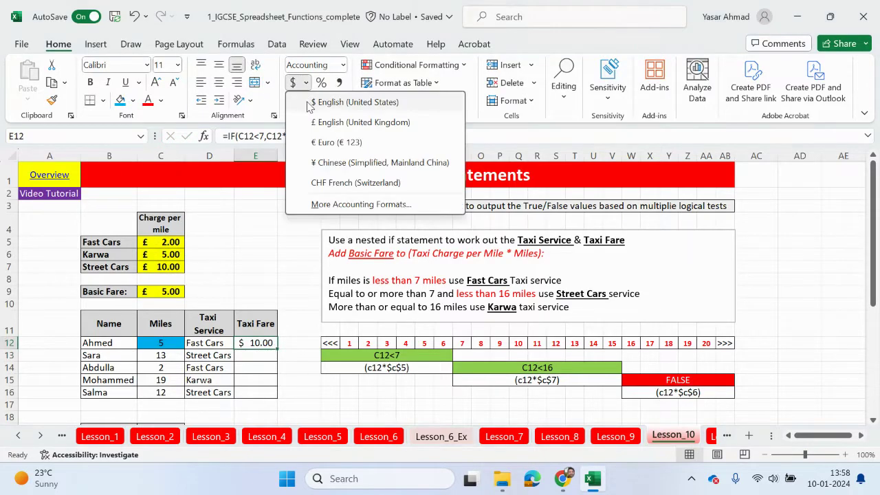
pyautogui.click(320, 123)
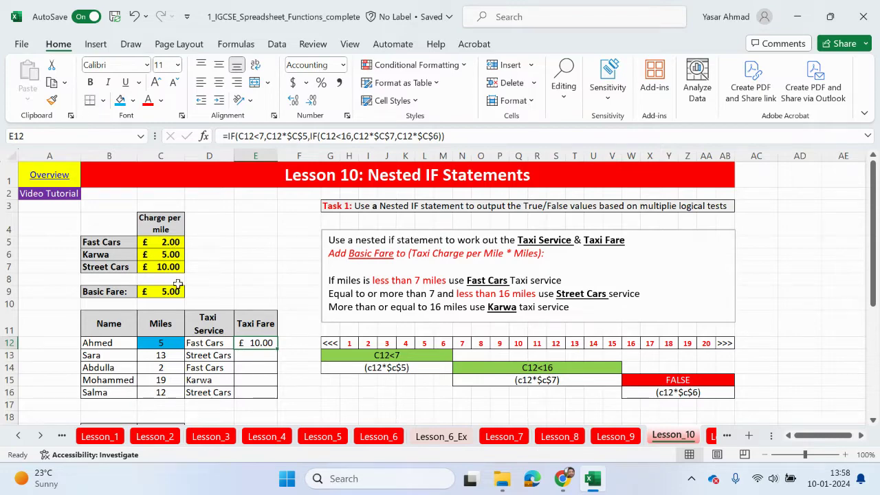
# Add the basic fare to the taxi fare formula in E12 by appending +$C$9 after the nested IF
pyautogui.click(160, 356)
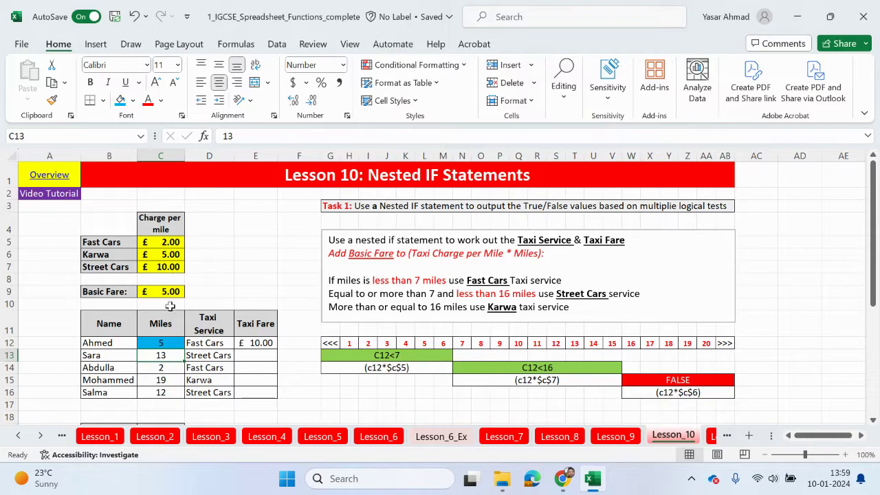
pyautogui.click(252, 342)
pyautogui.click(466, 135)
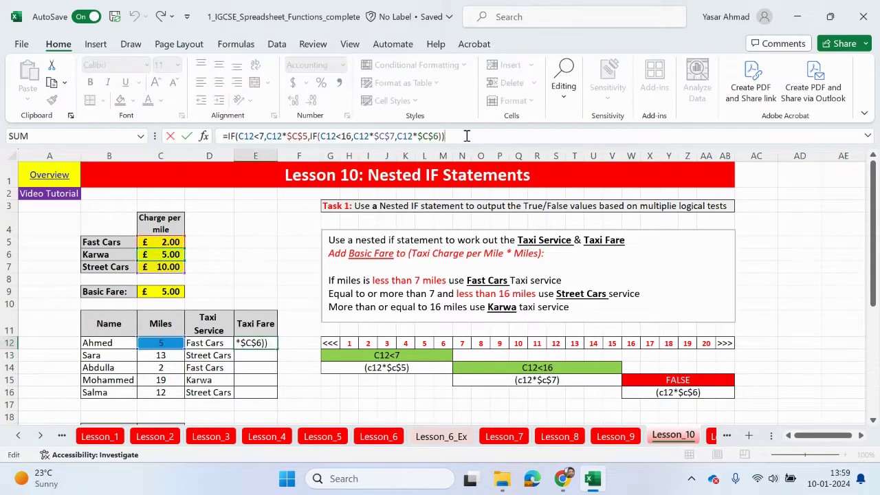
pyautogui.write('+')
pyautogui.click(174, 292)
pyautogui.press('F4')
pyautogui.press('Return')
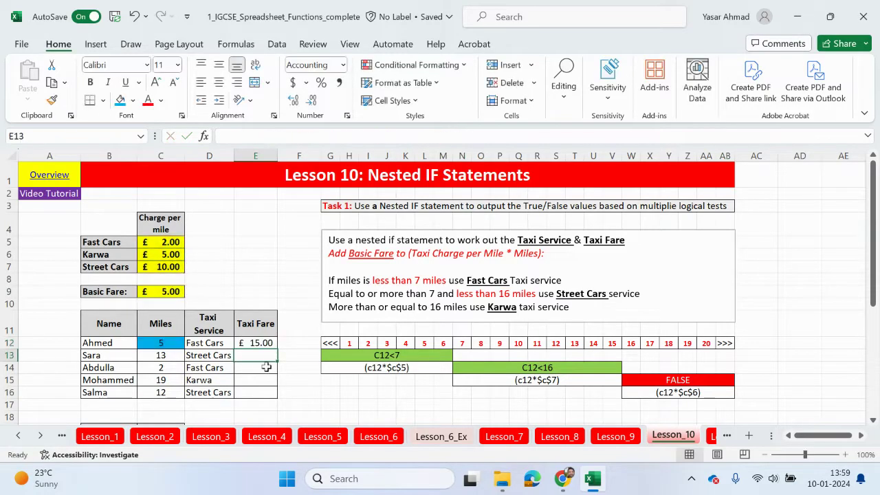
# Fill the E12 taxi fare formula down through E16 and check the copied formula against the miles
pyautogui.click(274, 344)
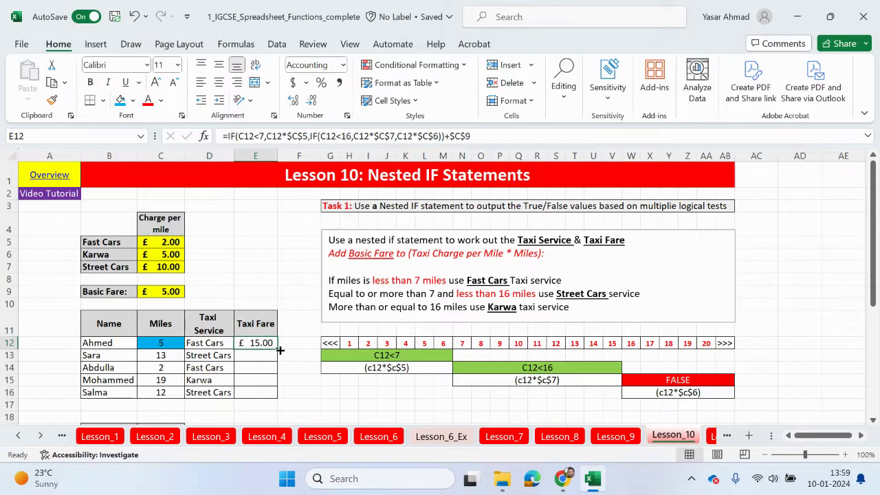
pyautogui.doubleClick(277, 349)
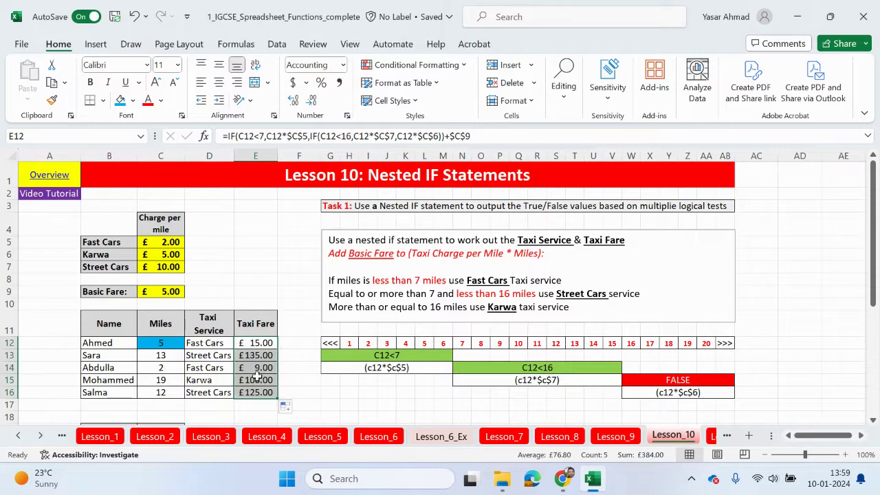
pyautogui.click(258, 372)
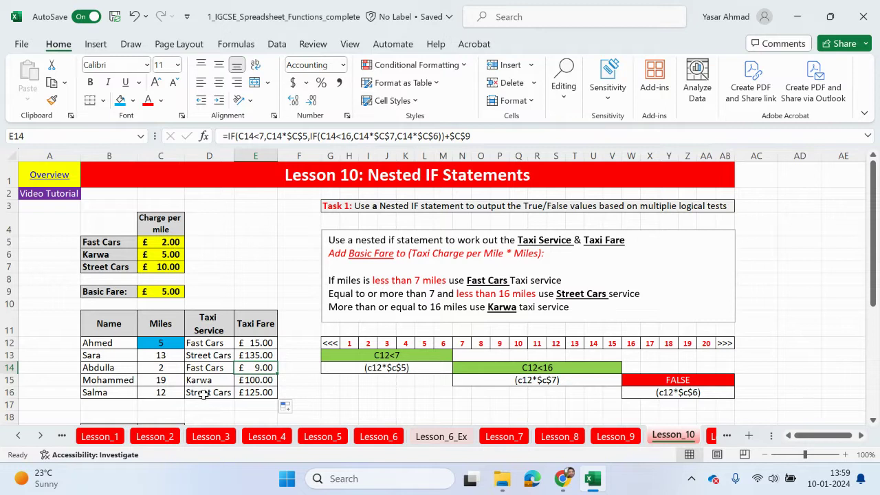
pyautogui.click(161, 379)
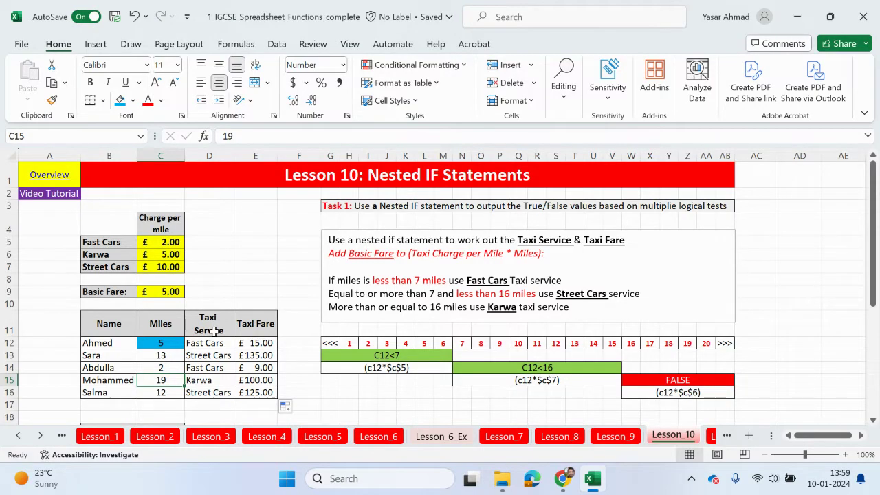
# Examine the goal bonus task's rules for types A, B and C and its Bonus Type and Final Bonus columns
pyautogui.scroll(-3, 414, 348)
pyautogui.scroll(-2, 432, 347)
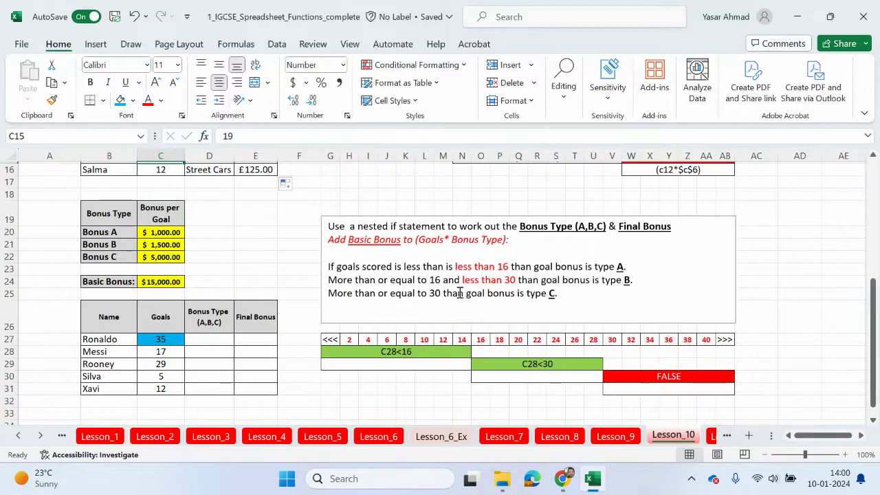
pyautogui.click(207, 338)
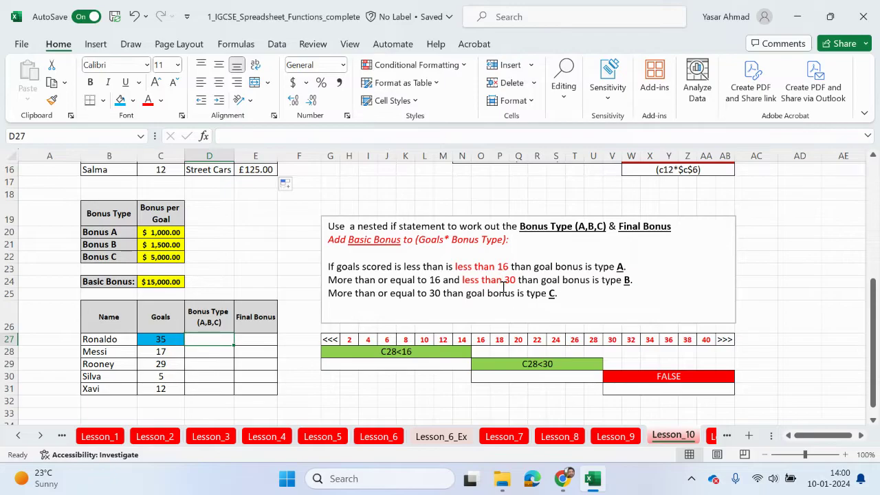
pyautogui.doubleClick(552, 293)
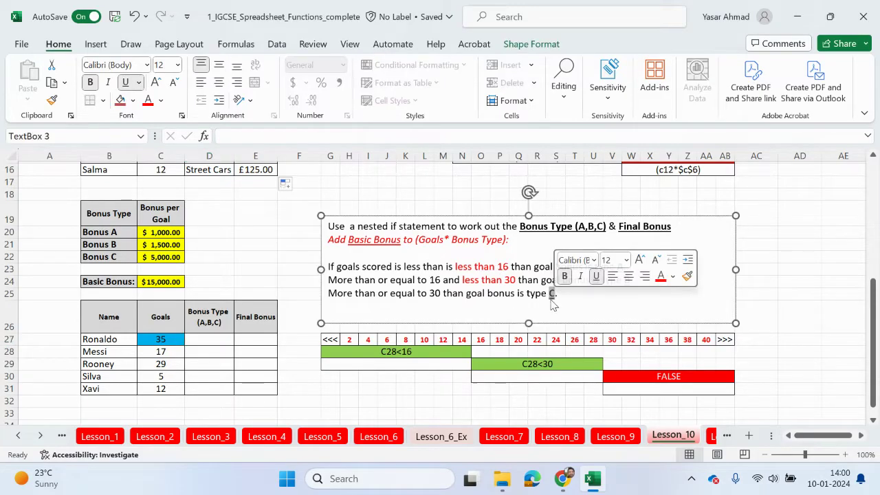
pyautogui.click(254, 337)
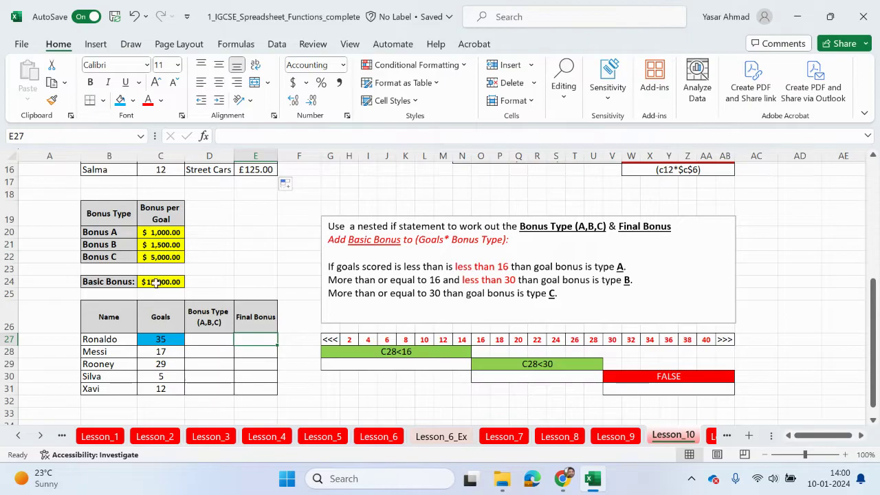
# Format the bonus per goal amounts in C20:C22 and the basic bonus in C24 as £ English (United Kingdom) accounting
pyautogui.moveTo(168, 232); pyautogui.dragTo(172, 257)
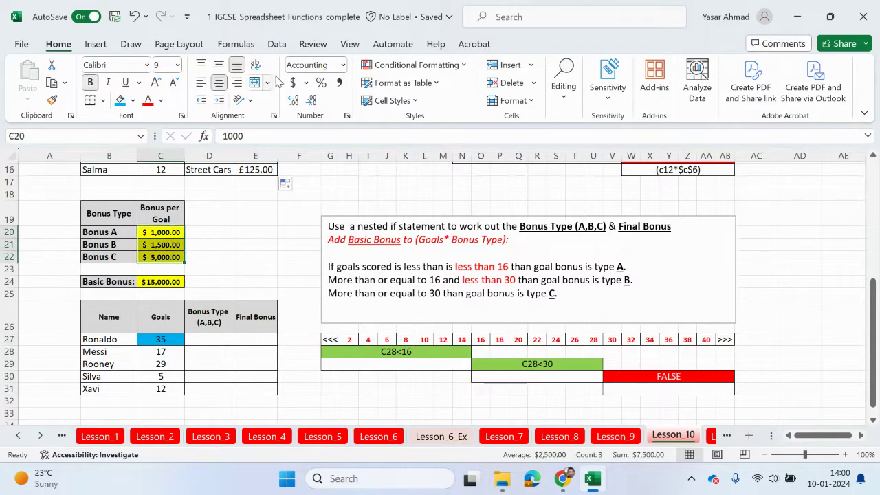
pyautogui.click(306, 83)
pyautogui.click(333, 122)
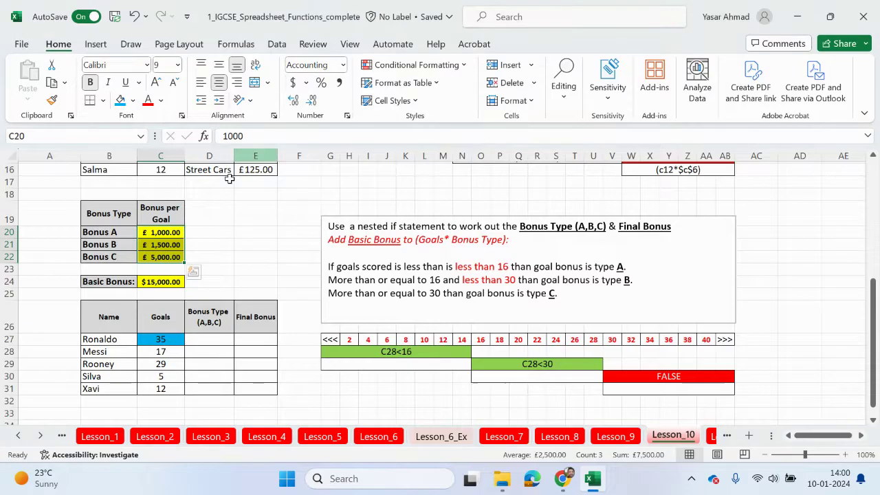
pyautogui.click(143, 282)
pyautogui.click(306, 83)
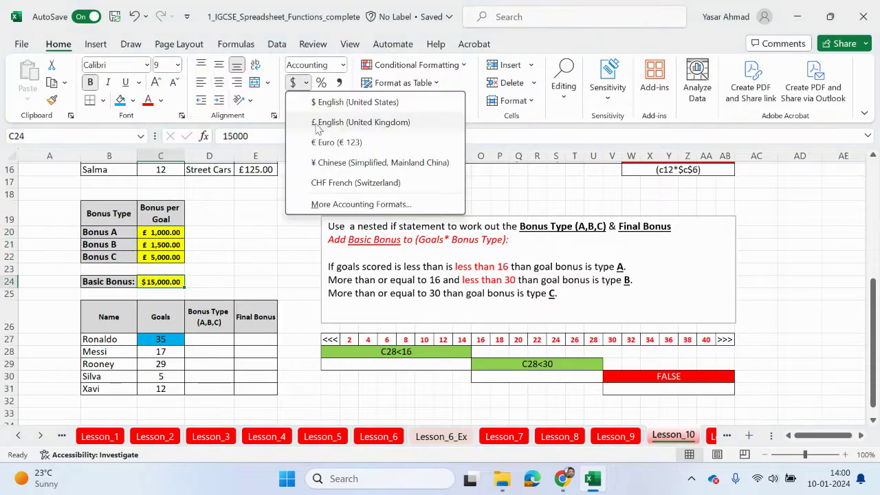
pyautogui.click(337, 124)
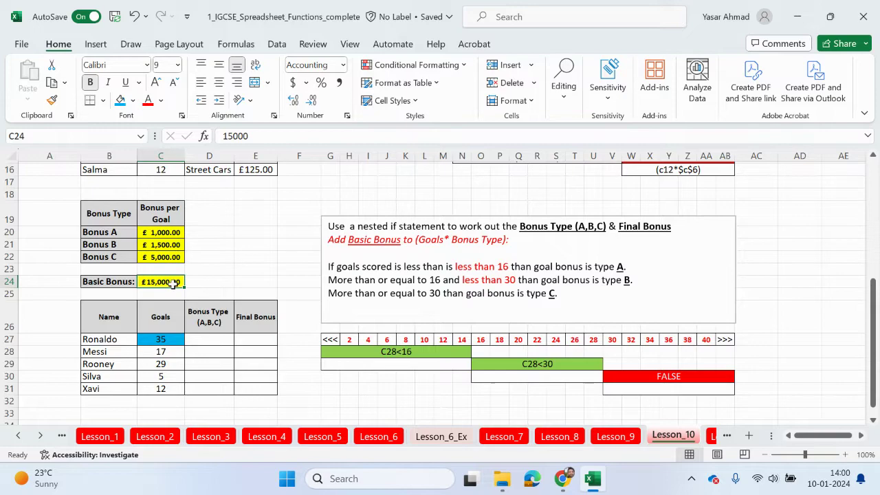
# Examine the logical tests, true values and final false value in the nested IF formula of taxi fare cell E12
pyautogui.scroll(5, 172, 283)
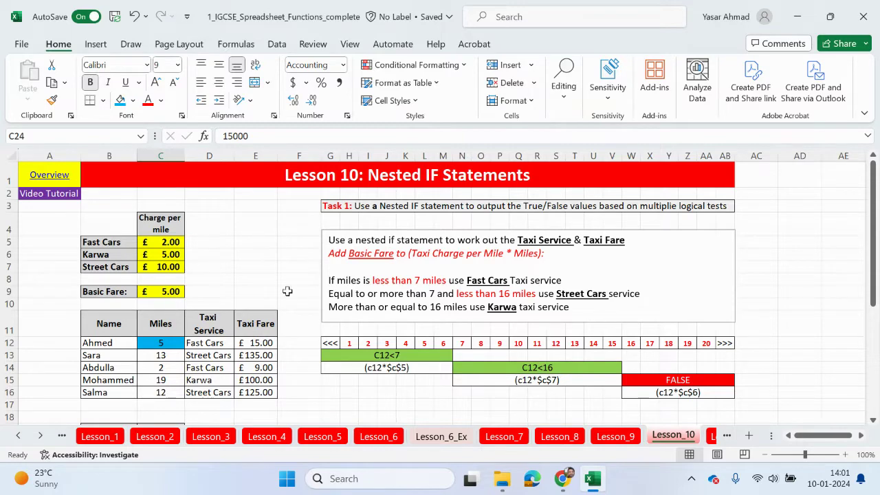
pyautogui.click(270, 344)
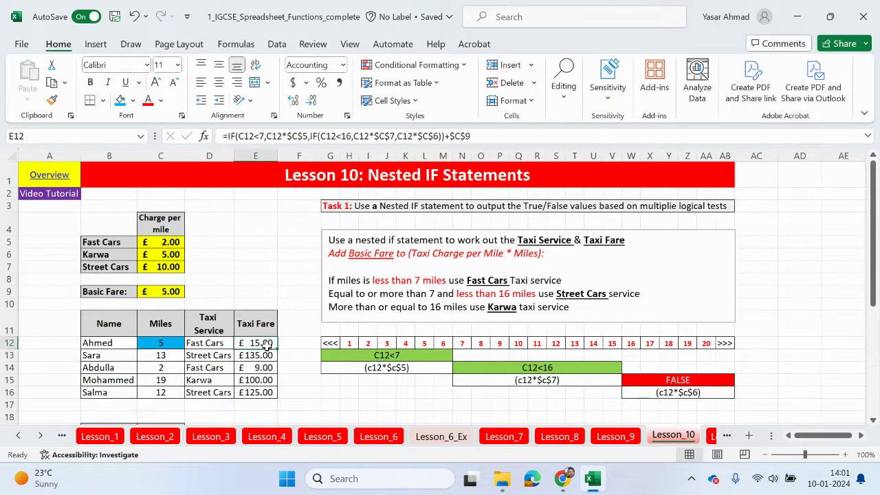
pyautogui.click(265, 136)
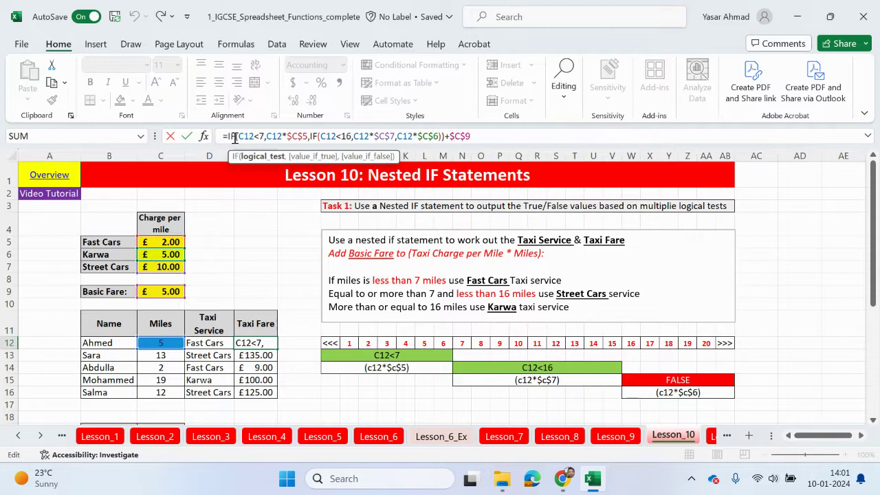
pyautogui.moveTo(238, 137); pyautogui.dragTo(311, 137)
pyautogui.click(297, 138)
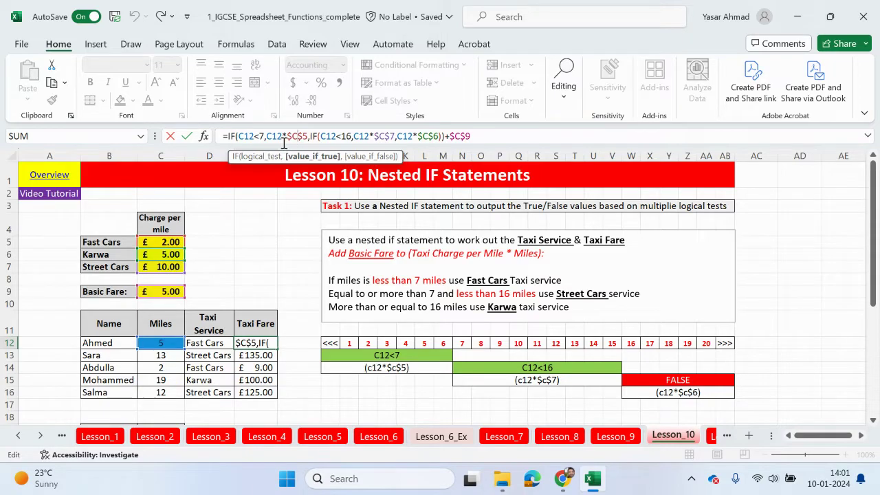
pyautogui.moveTo(331, 139); pyautogui.dragTo(362, 138)
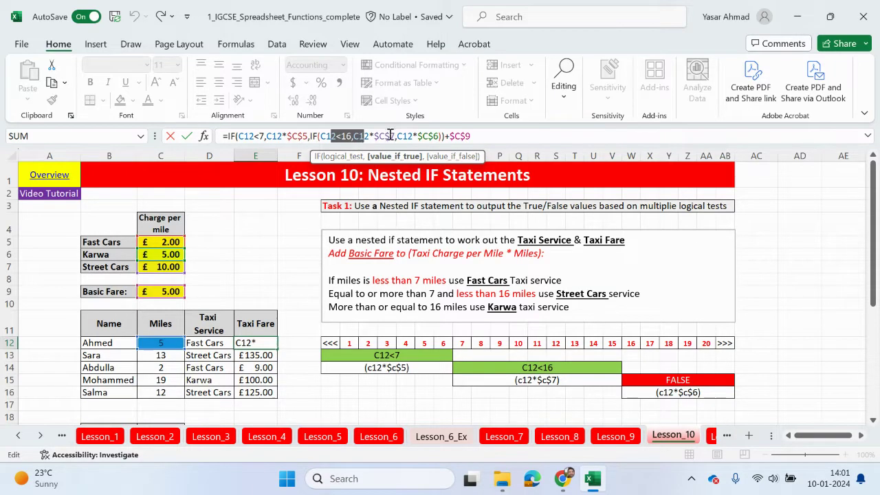
pyautogui.click(389, 135)
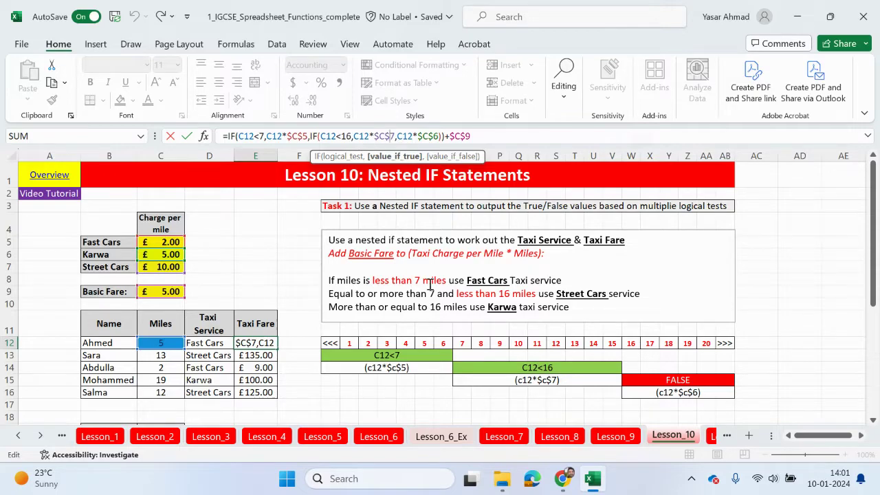
pyautogui.click(420, 136)
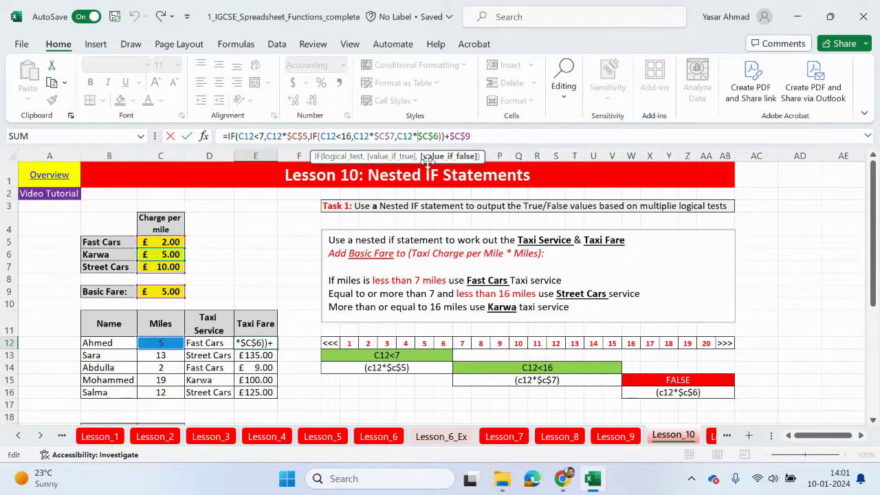
# Finish editing the E12 formula with its content intact and follow the link to the Overview sheet
pyautogui.click(47, 174)
pyautogui.press('BackSpace')
pyautogui.press('BackSpace')
pyautogui.press('Return')
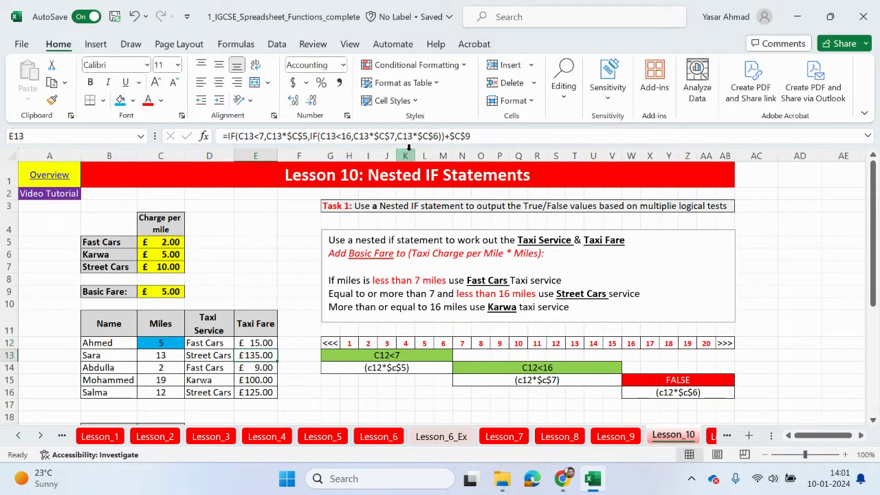
pyautogui.click(63, 178)
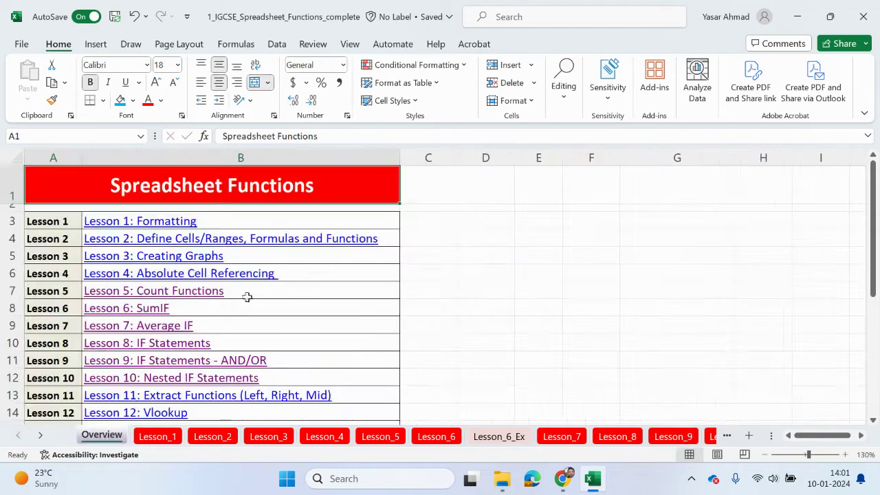